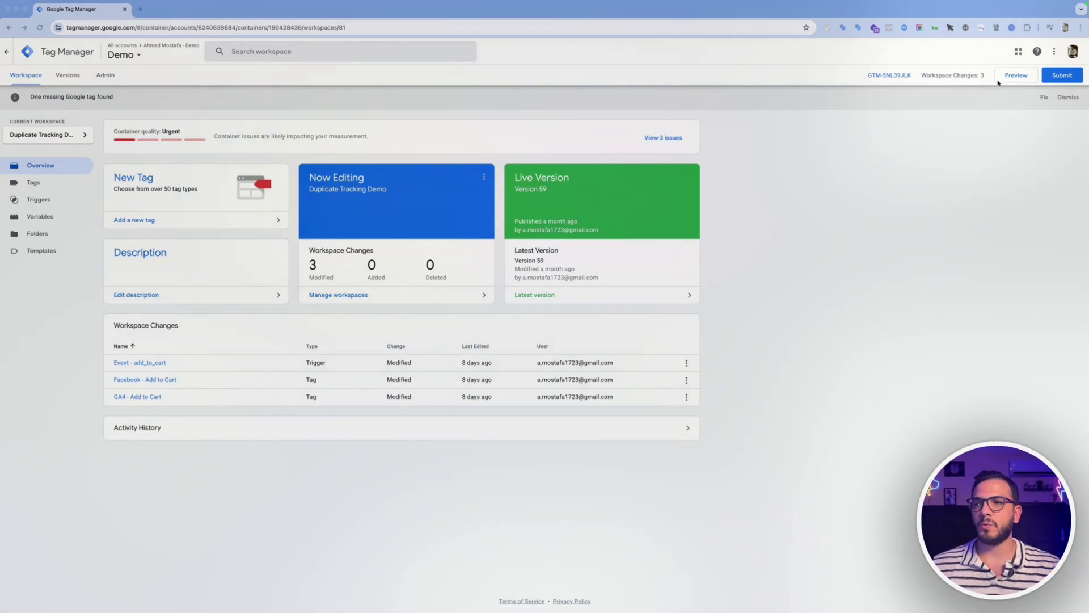
- Start a GTM-5NL39JLK preview, connect it to ahmedteststore99, and open The Multi-managed Snowboard page
left_click(1016, 75)
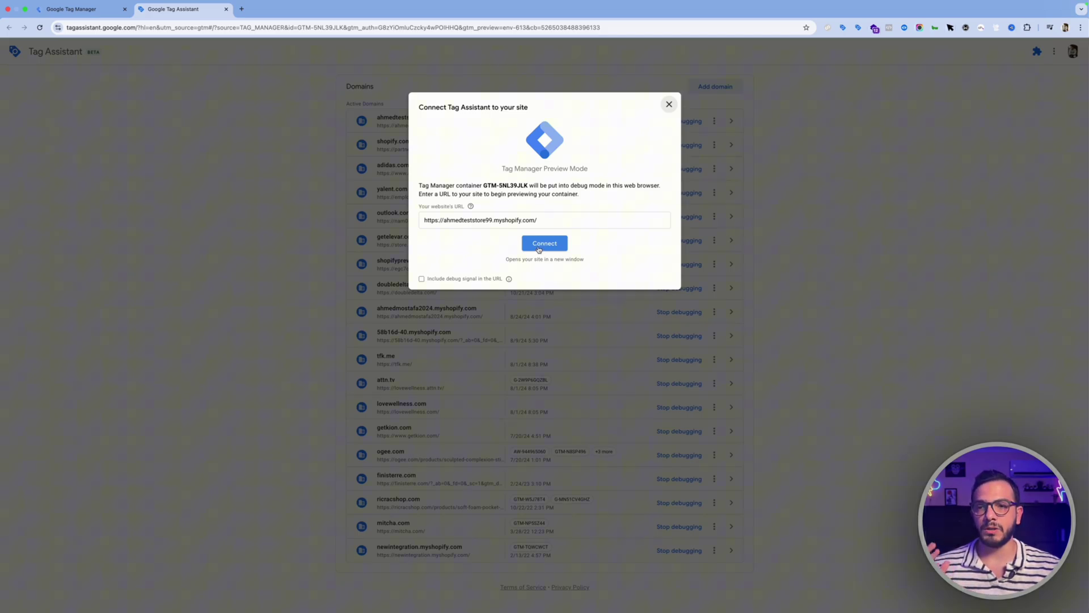
left_click(539, 244)
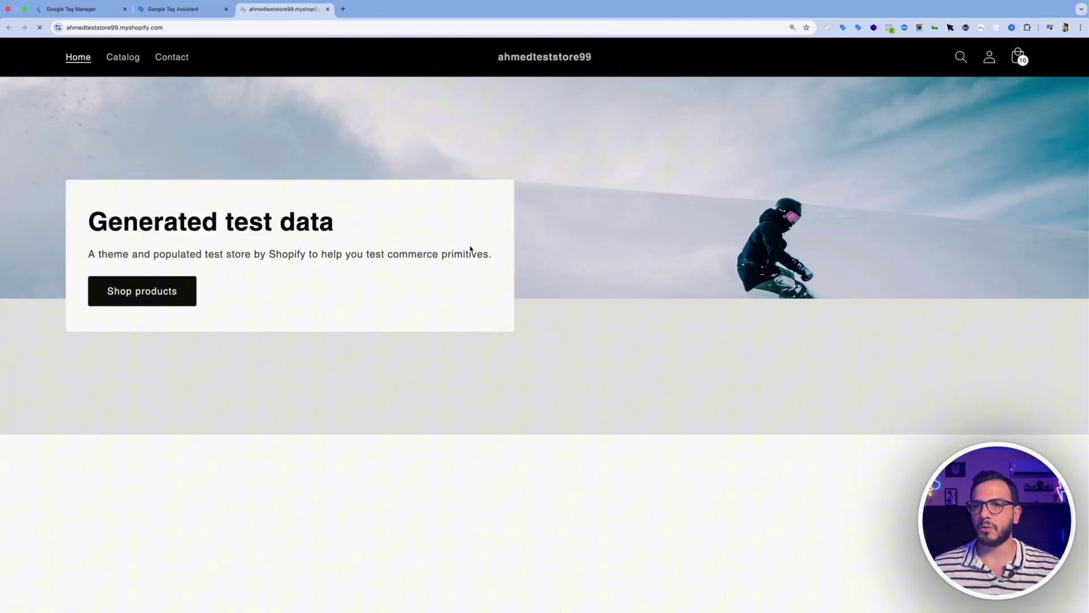
scroll(499, 338, "down", 5)
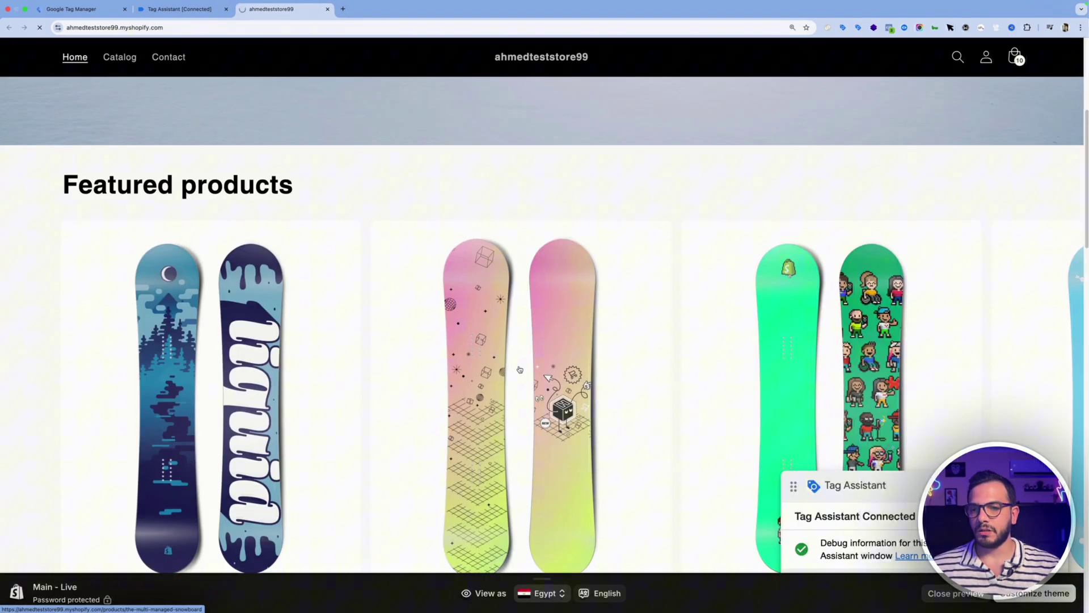
left_click(520, 369)
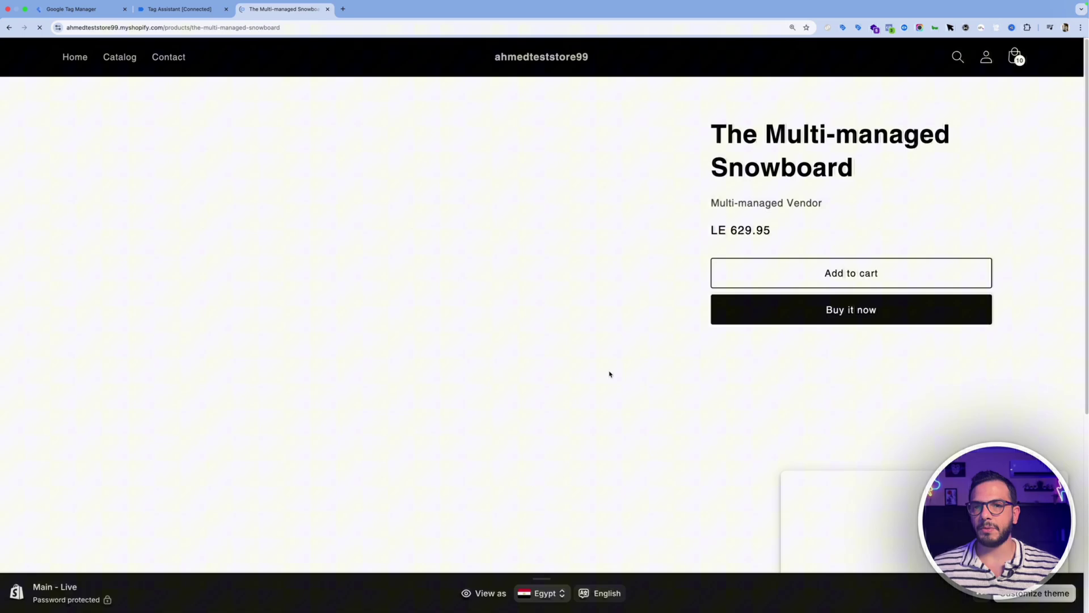
key("ctrl+shift+Tab")
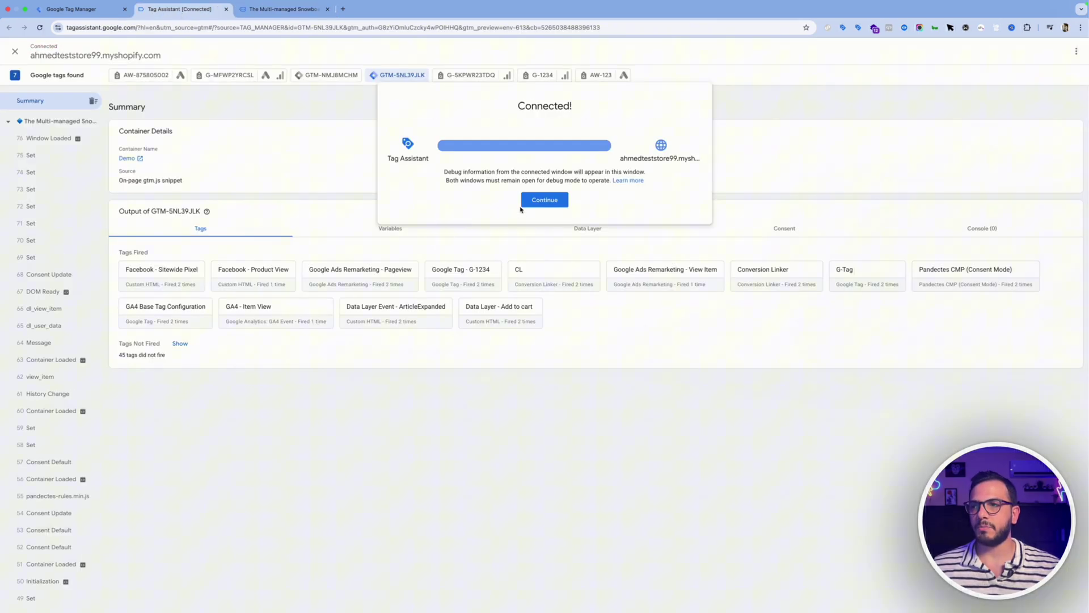
- Dismiss the Connected! confirmation and add The Multi-managed Snowboard to the cart
left_click(533, 200)
left_click(259, 10)
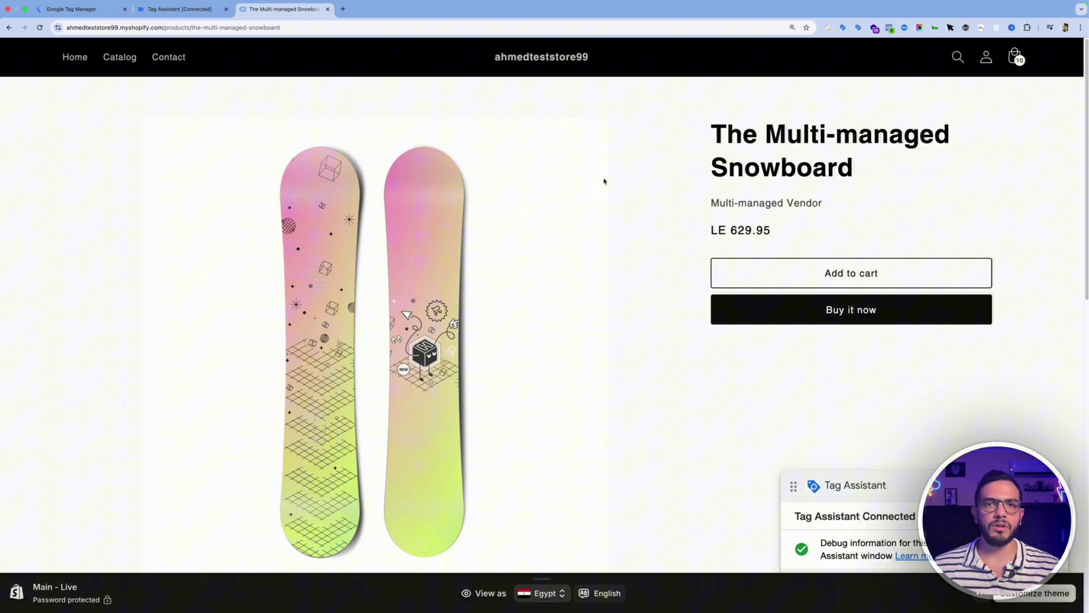
scroll(683, 229, "down", 1)
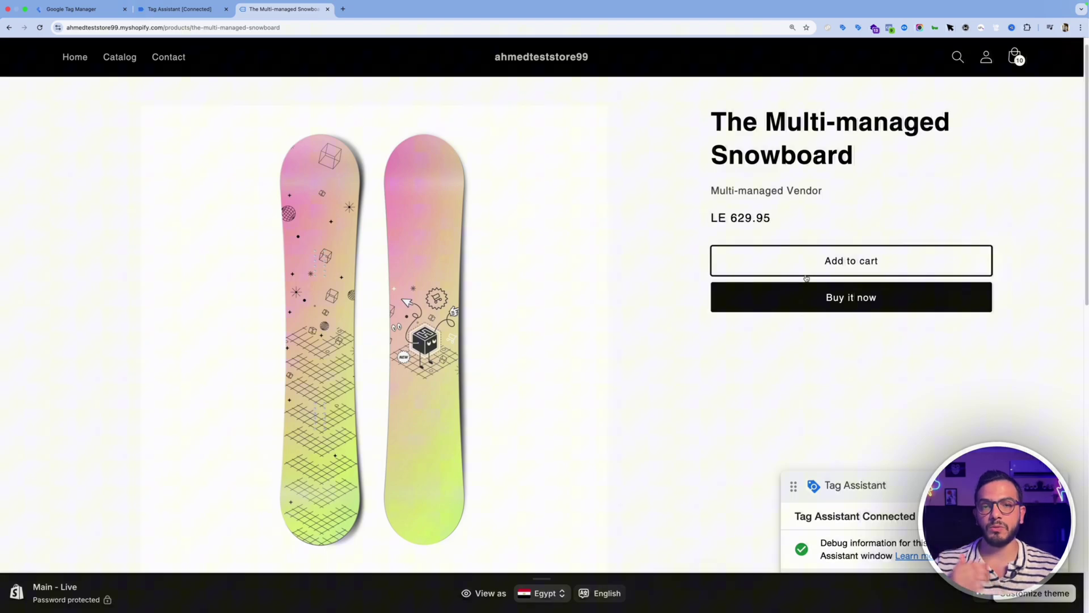
left_click(843, 274)
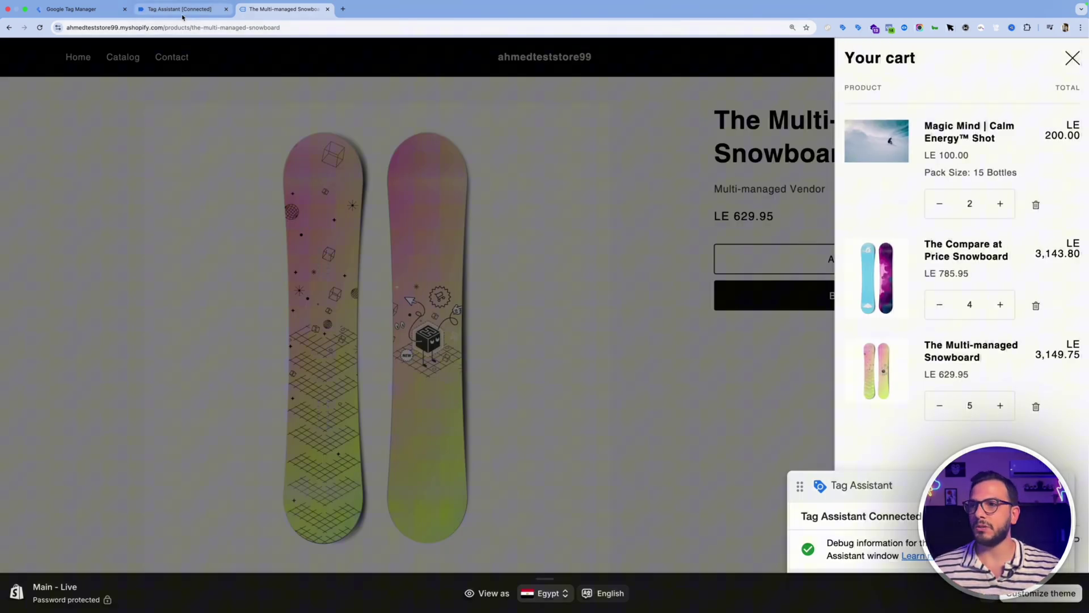
- Check the Facebook - Add to Cart tag fired on the add_to_cart event
left_click(187, 9)
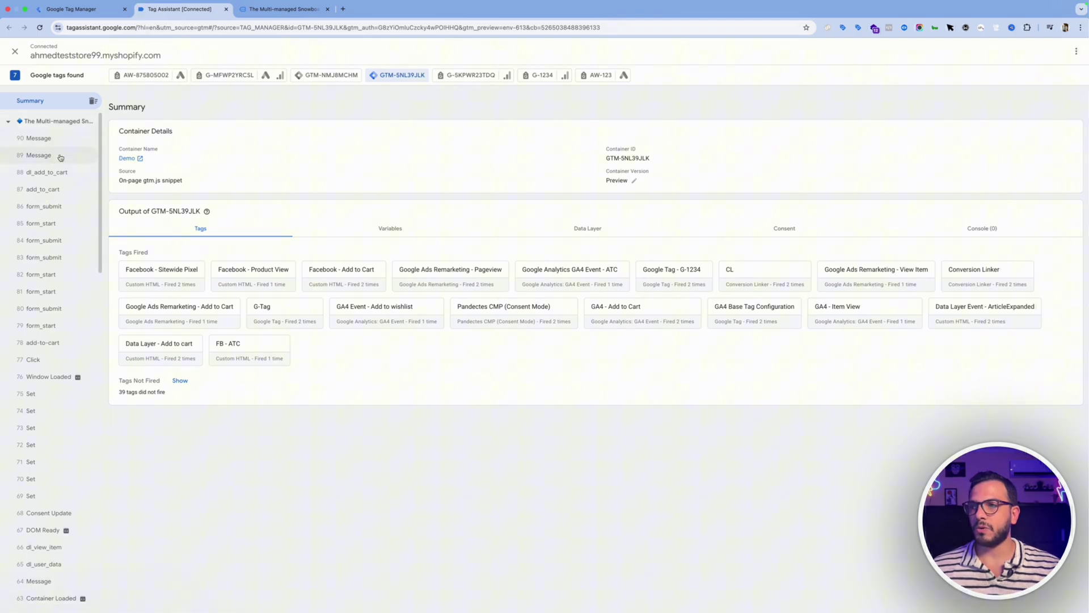
scroll(60, 176, "down", 1)
left_click(60, 176)
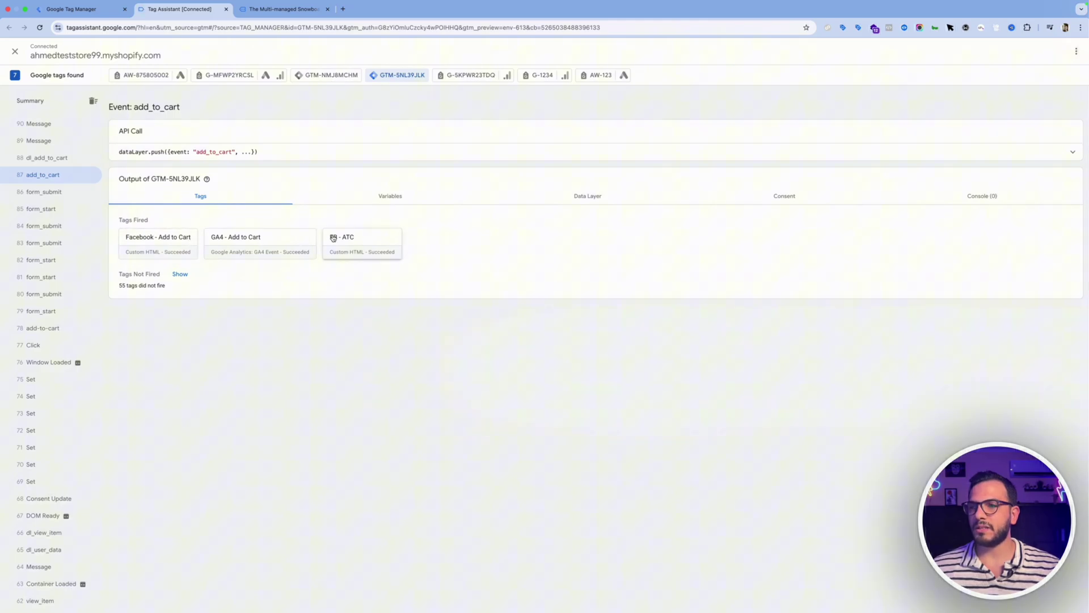
left_click(156, 248)
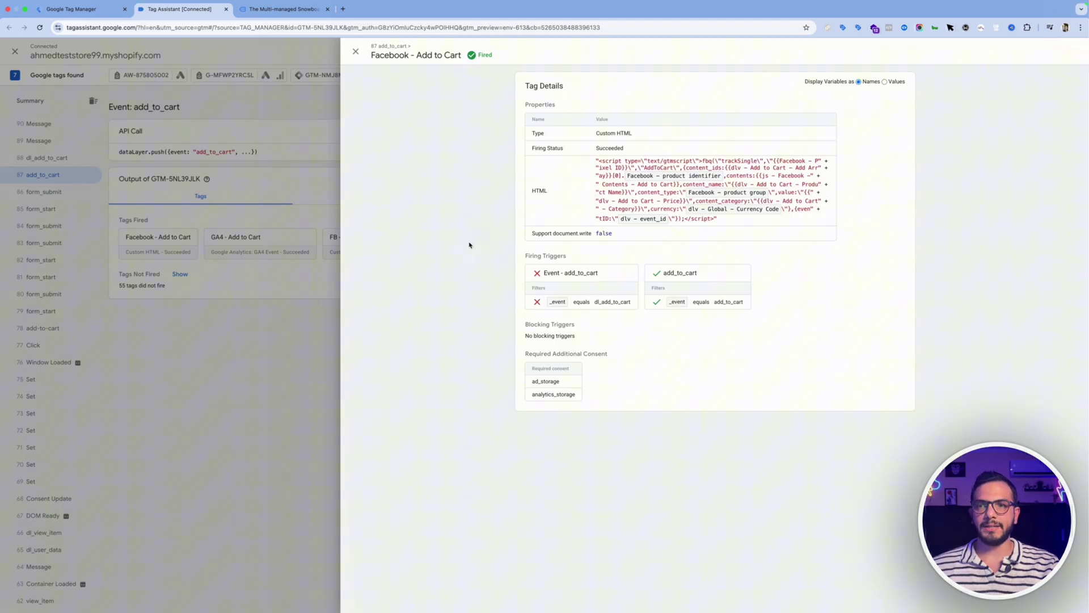
left_click(222, 242)
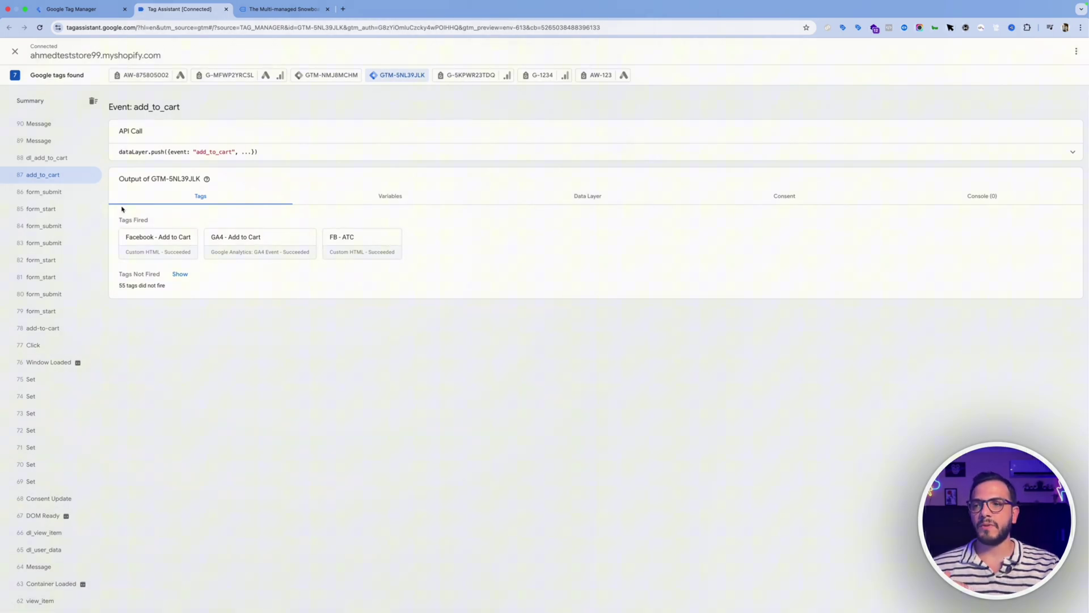
- Confirm Facebook - Add to Cart also fired on dl_add_to_cart, then return to Tag Manager
left_click(48, 159)
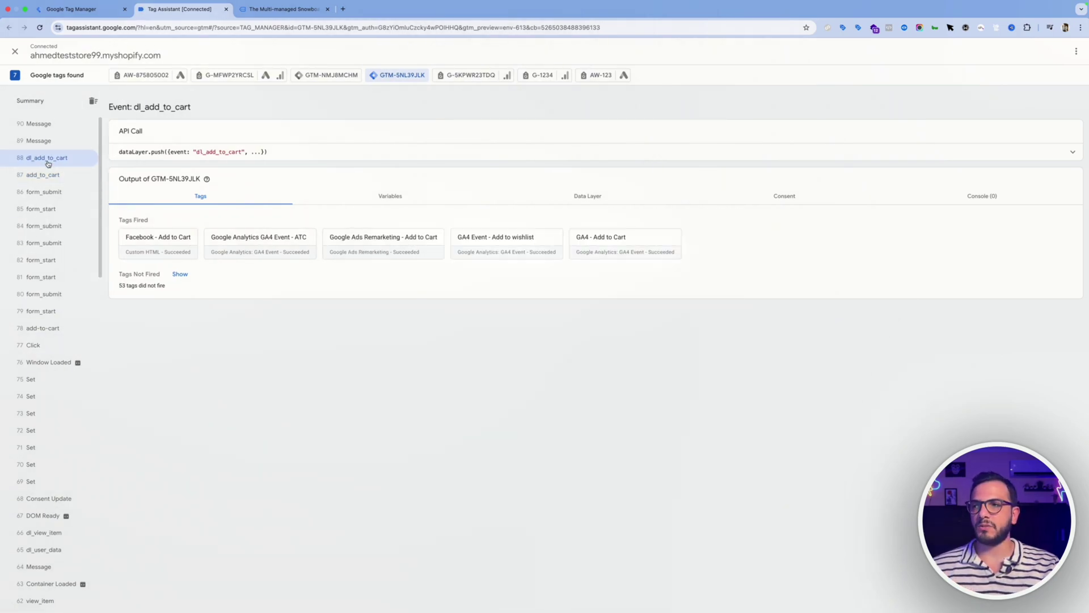
left_click(162, 241)
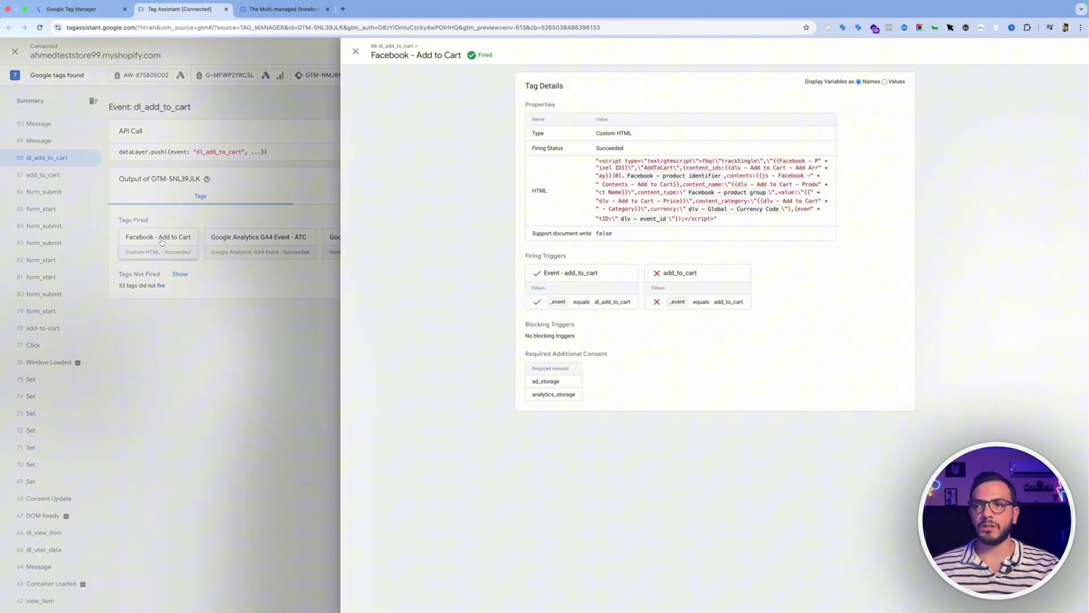
left_click(176, 247)
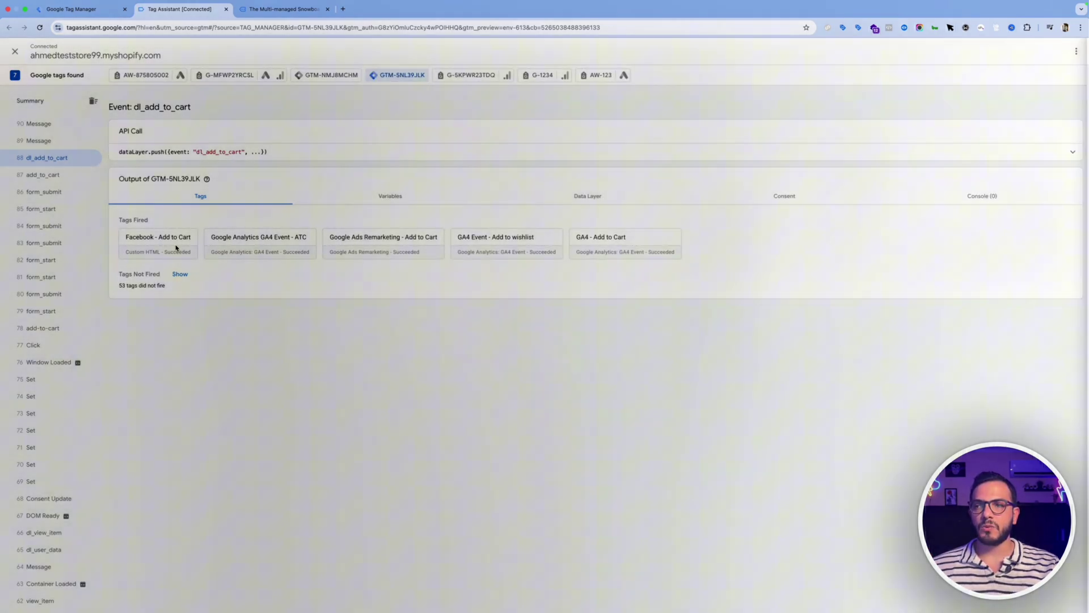
left_click(71, 9)
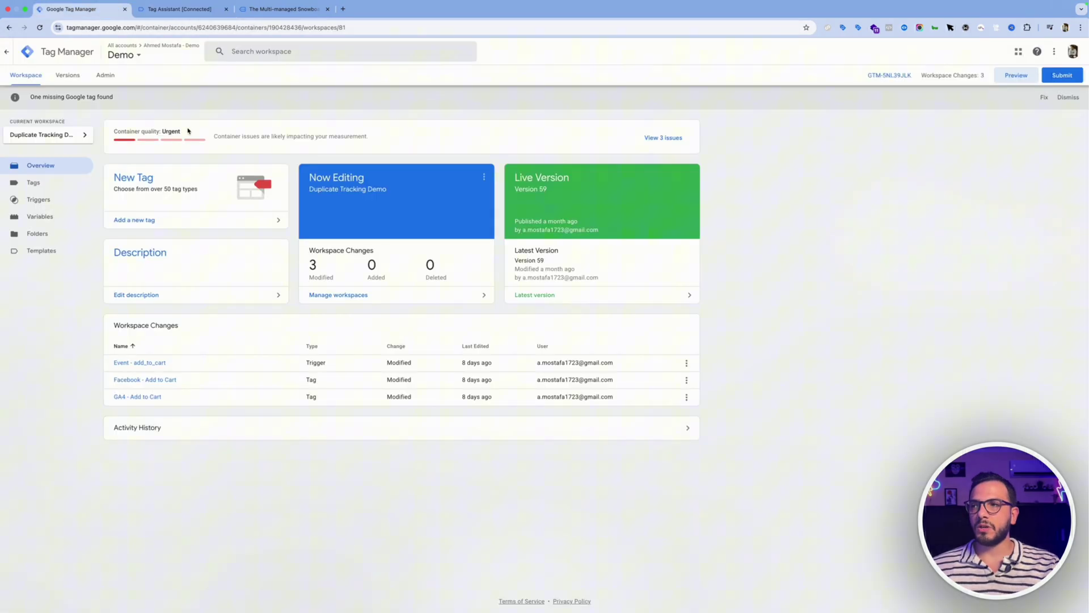
- Drop the Event - add_to_cart trigger from Facebook - Add to Cart, keeping add_to_cart, and save
left_click(162, 380)
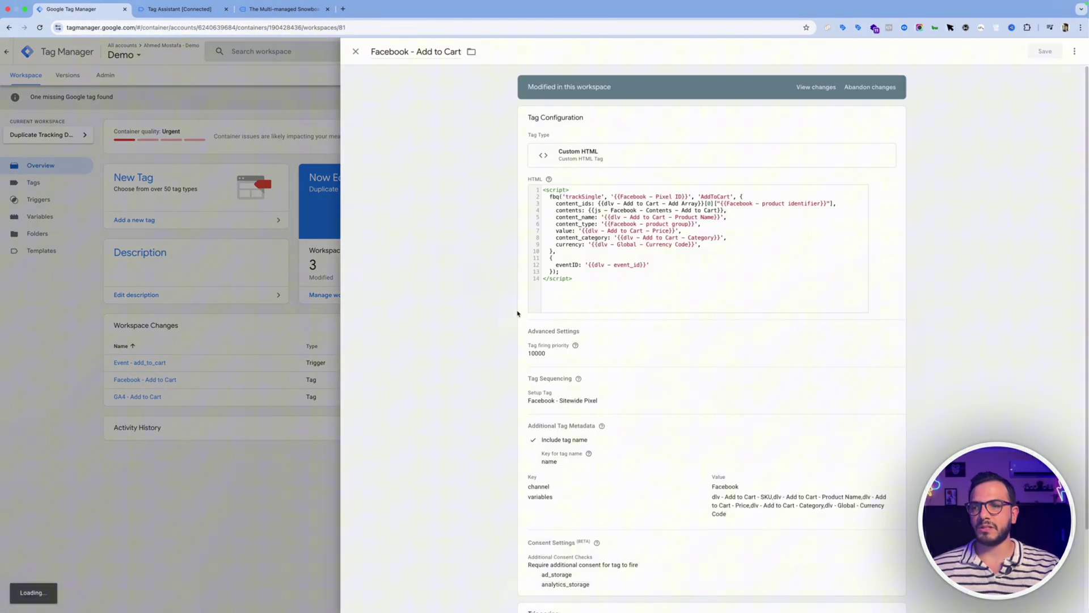
scroll(567, 363, "down", 3)
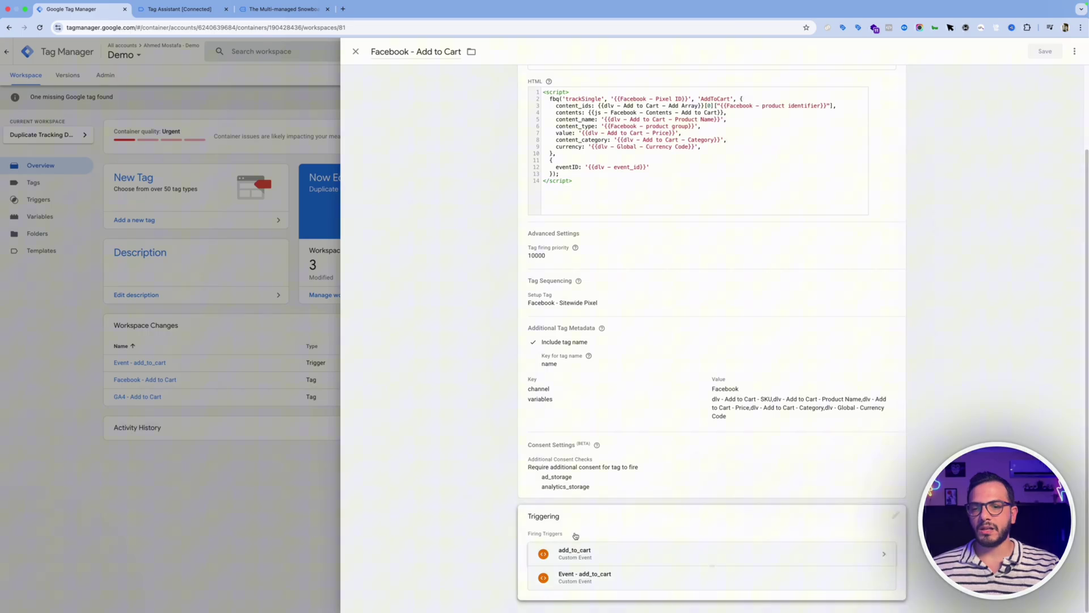
scroll(596, 528, "down", 1)
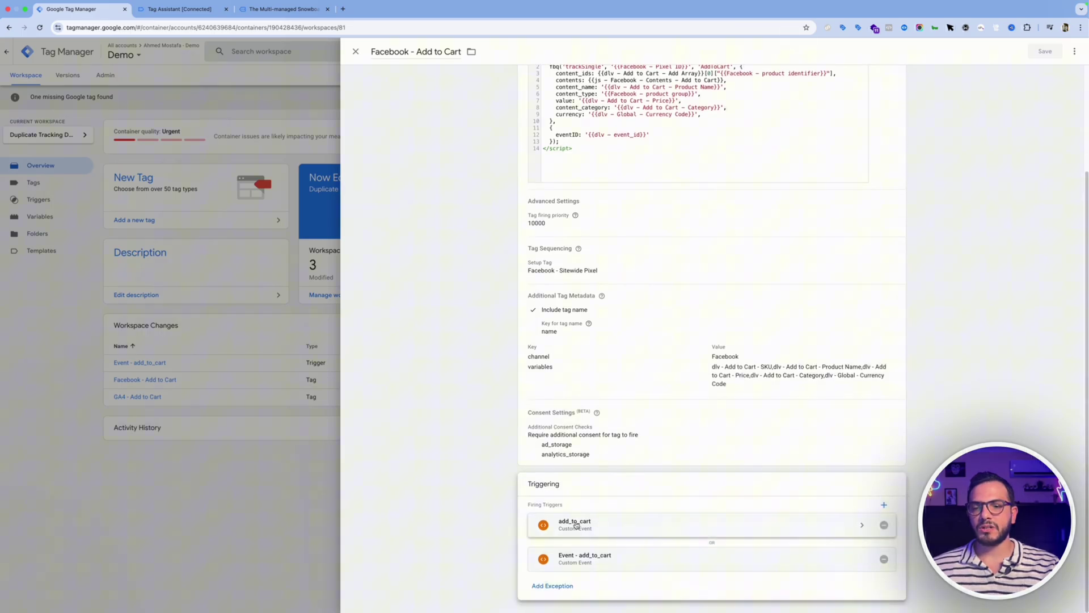
left_click(576, 525)
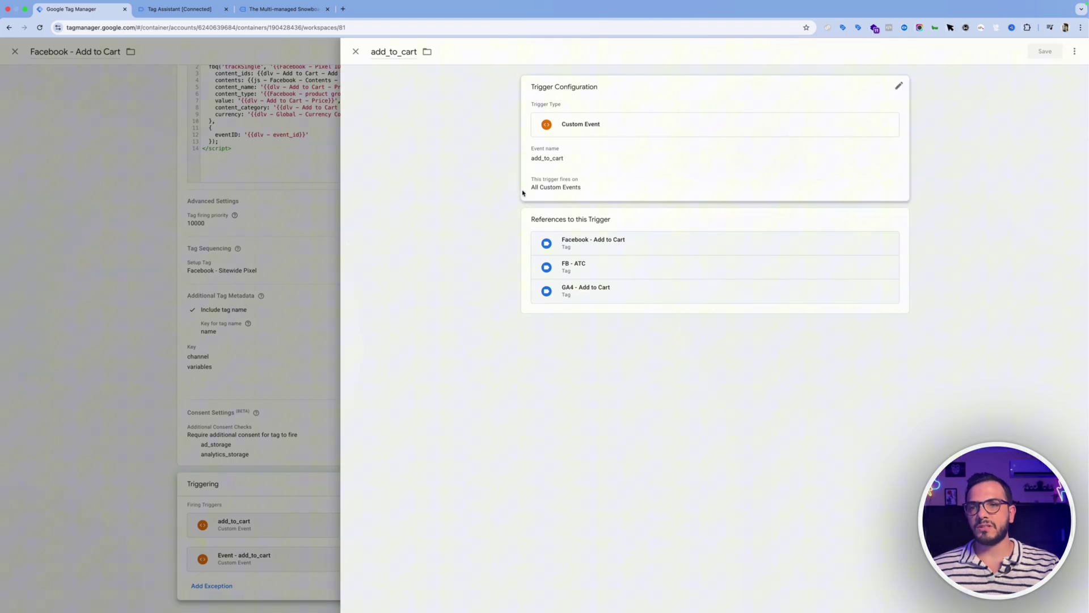
key("Escape")
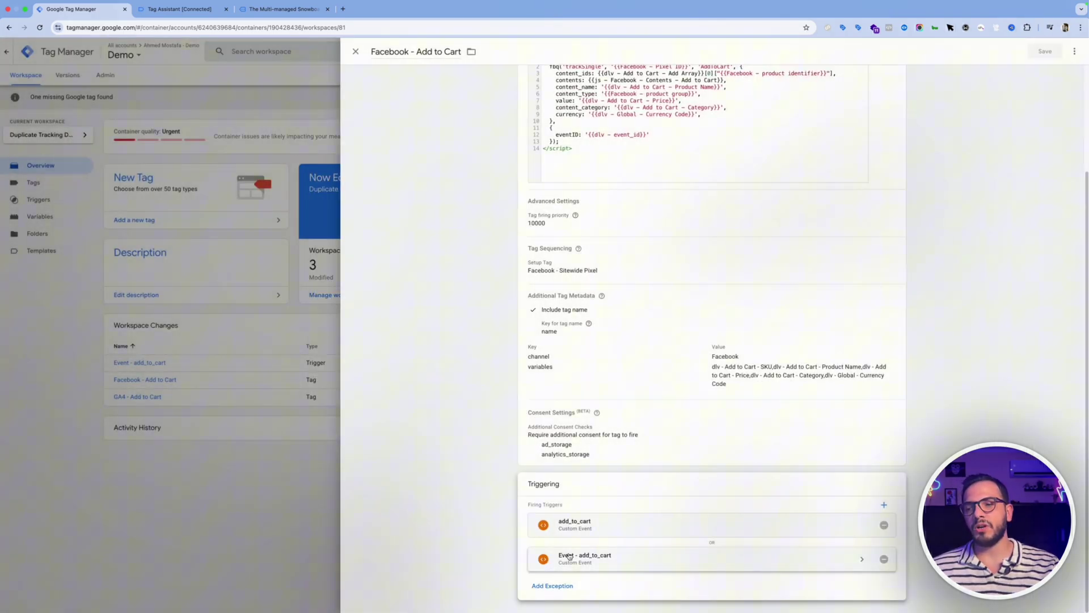
left_click(565, 555)
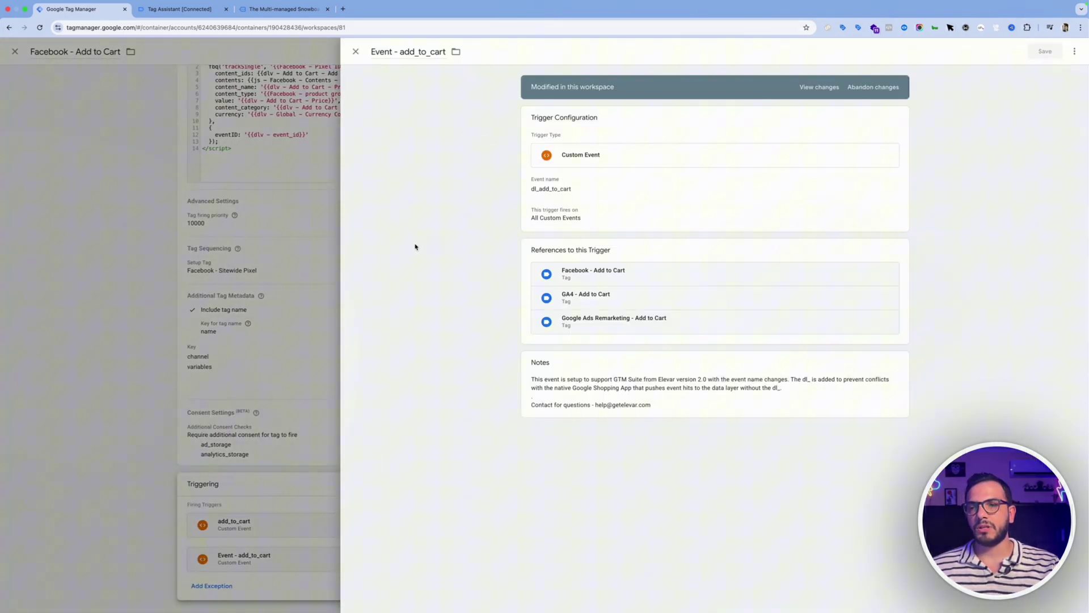
left_click(310, 301)
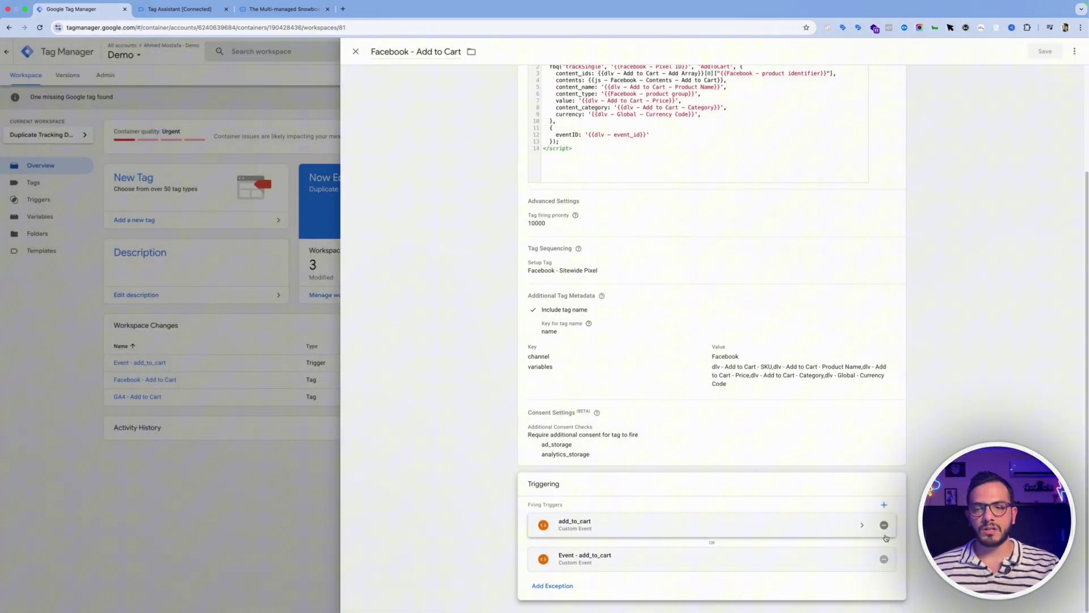
left_click(884, 558)
left_click(1045, 51)
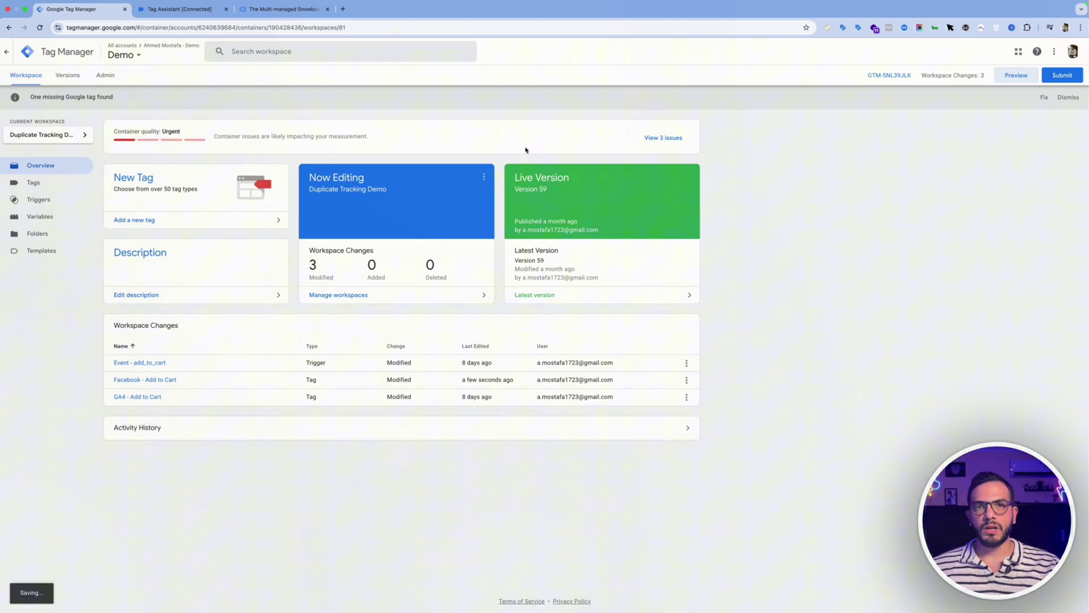
- Reload the store and reopen The Multi-managed Snowboard product page
left_click(264, 9)
key("super+r")
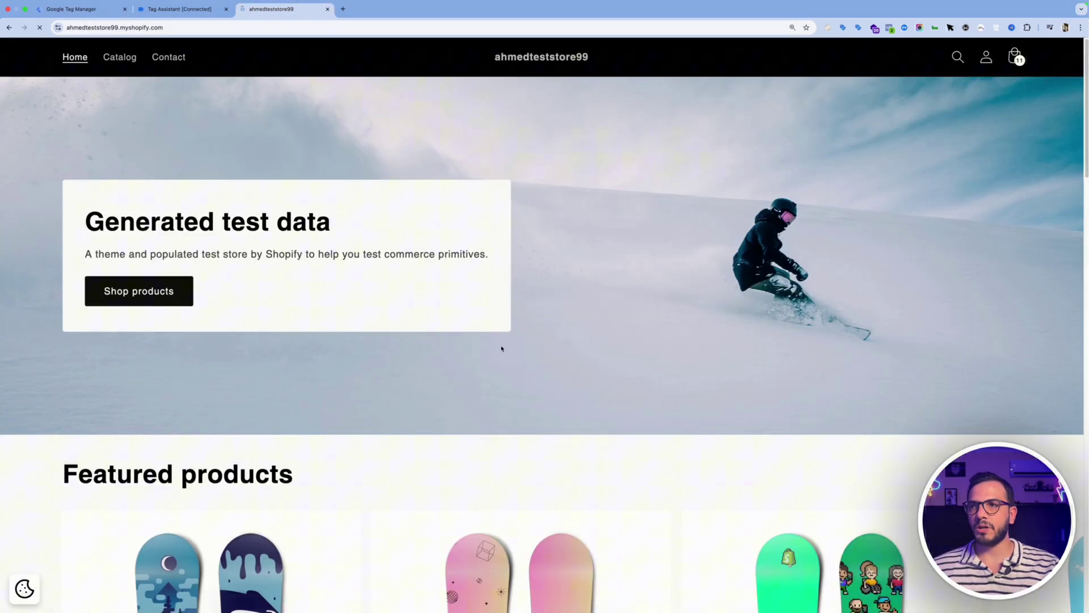
scroll(501, 348, "down", 5)
left_click(491, 415)
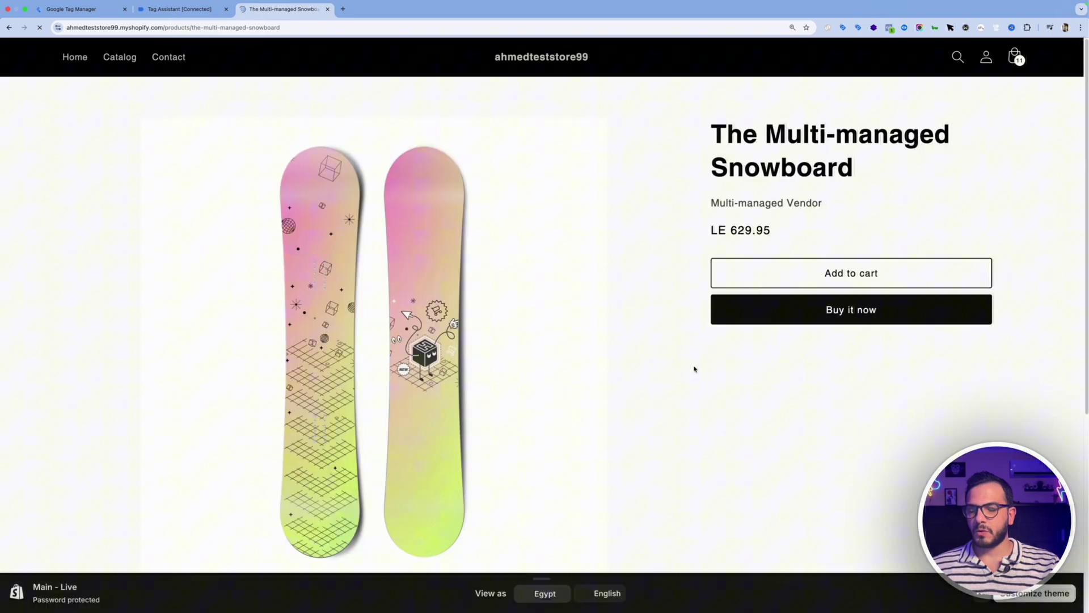
scroll(695, 369, "down", 2)
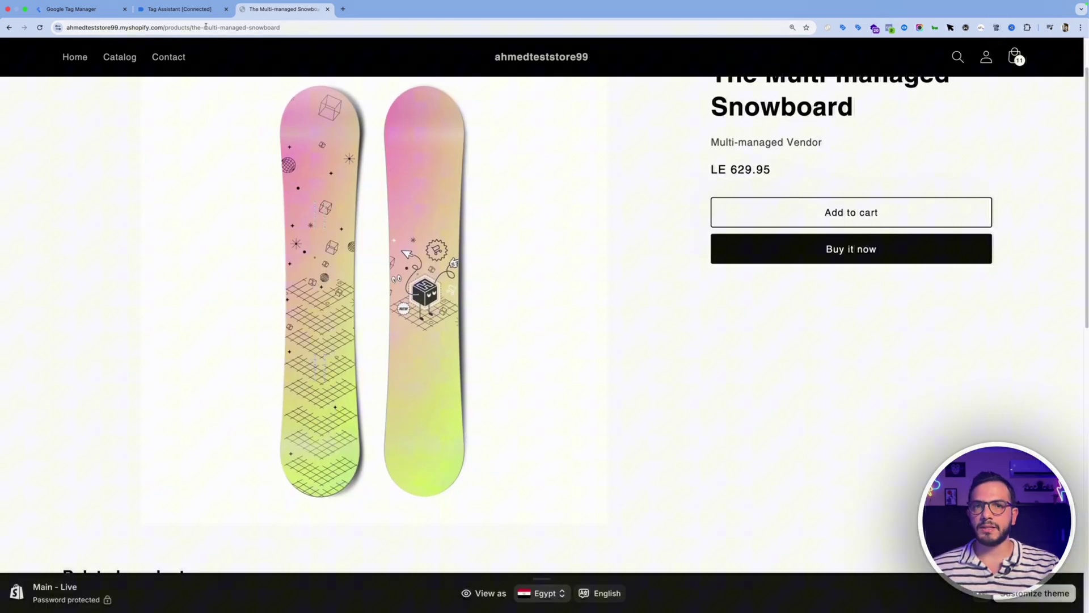
- Dismiss the new connection confirmation and close the outdated Tag Assistant tab
left_click(196, 10)
left_click(547, 201)
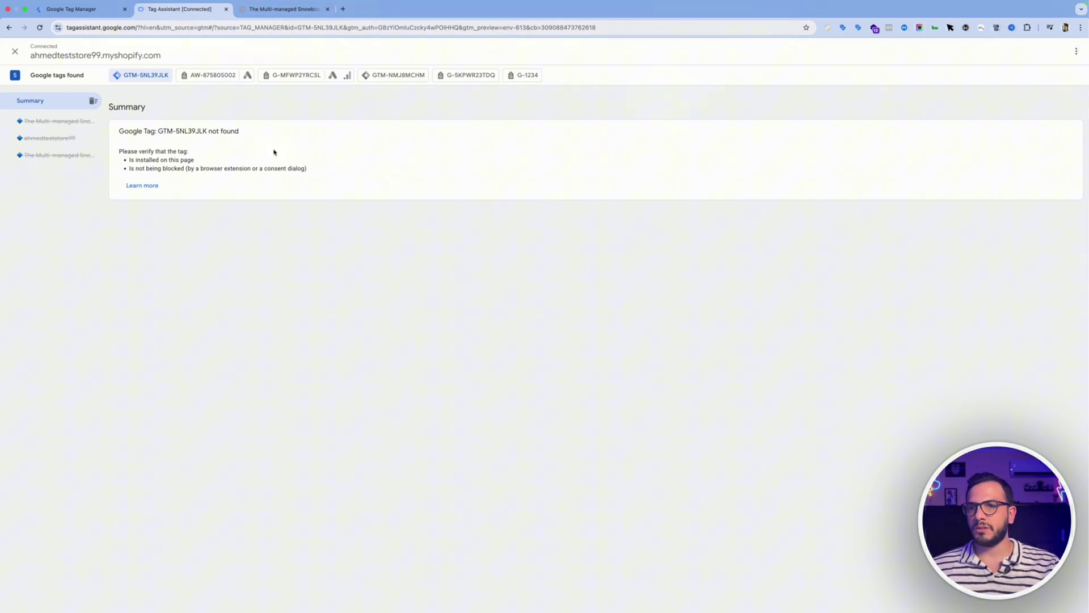
left_click(225, 9)
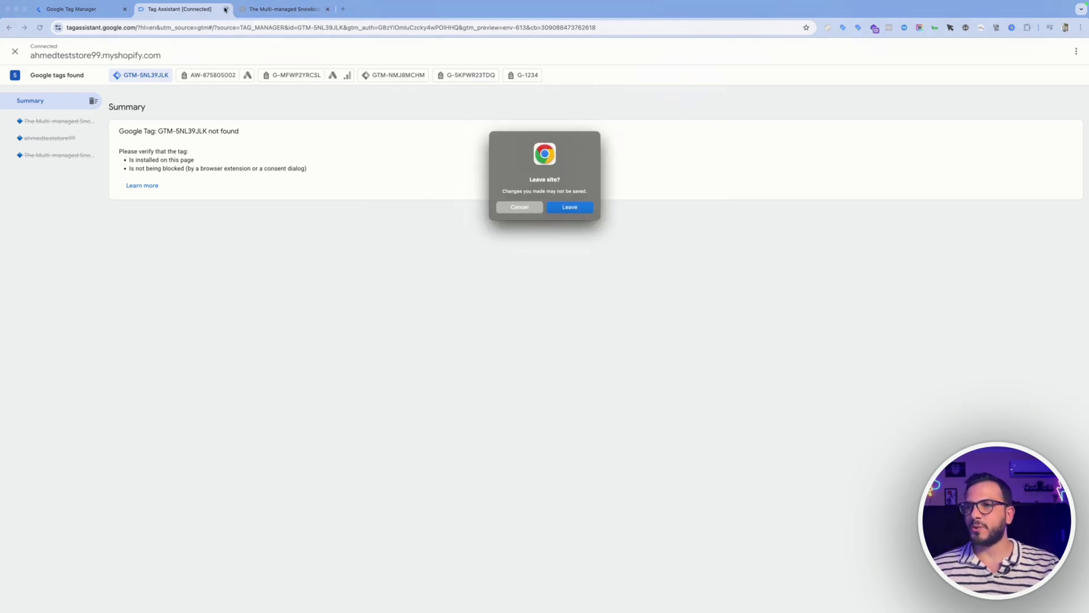
left_click(553, 208)
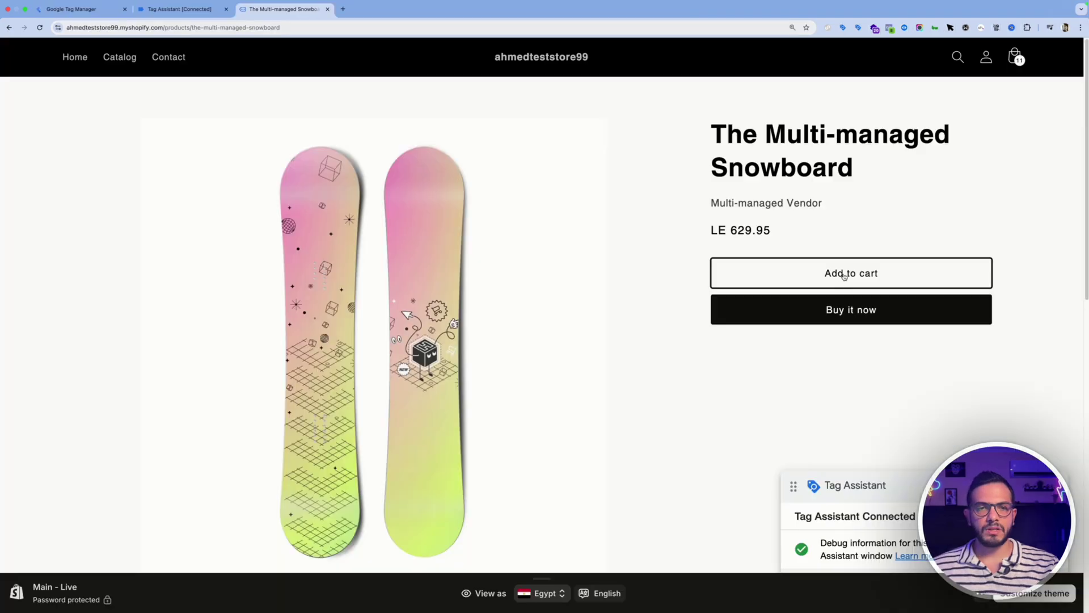
- Add the snowboard to the cart again and view the new add_to_cart event's fired tags
left_click(844, 277)
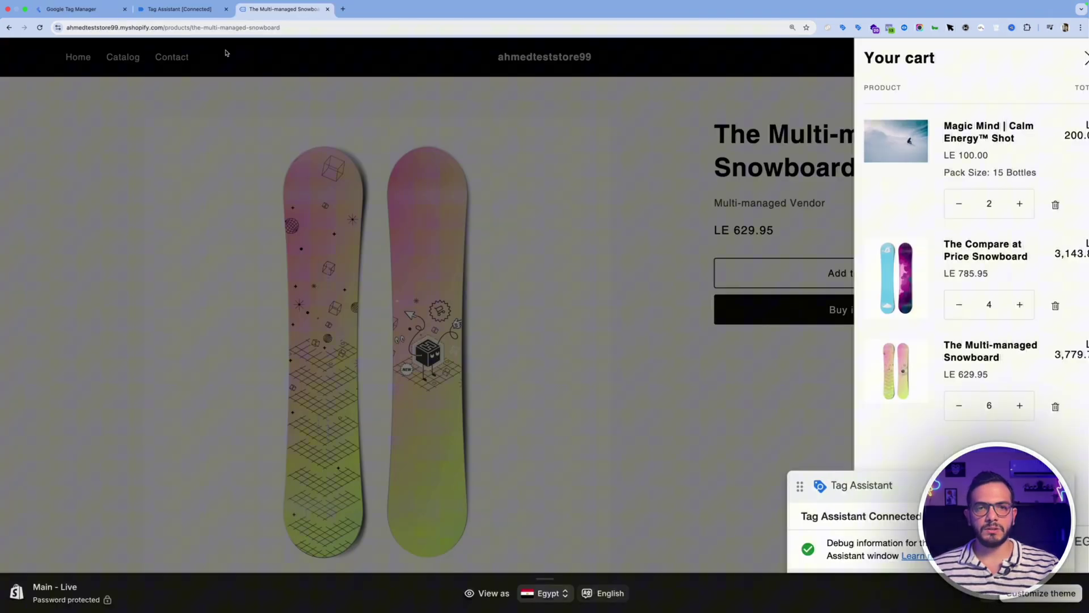
left_click(179, 9)
left_click(64, 191)
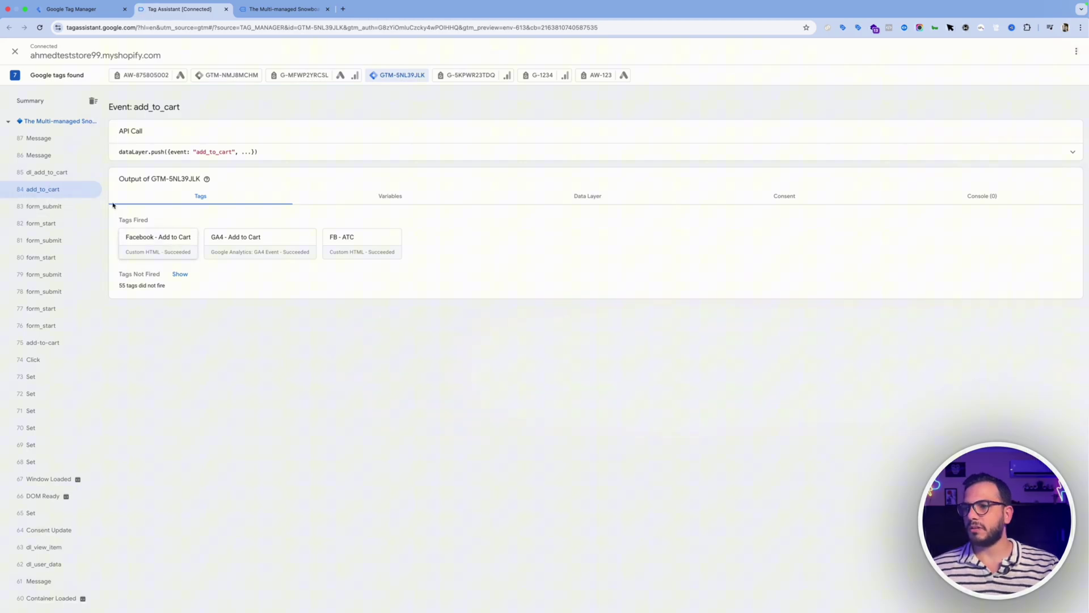
- Select the 85 dl_add_to_cart event to see its Tags Fired for GTM-5NL39JLK
left_click(59, 175)
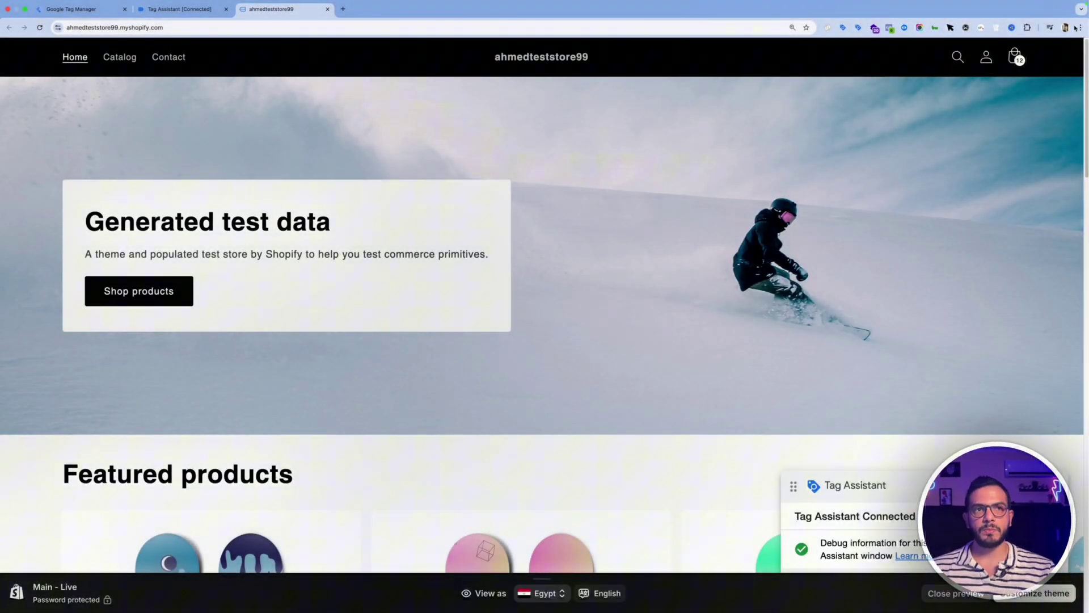
- Open Developer Tools, filter the Network panel by 'gtm', and reload the store page
left_click(1080, 29)
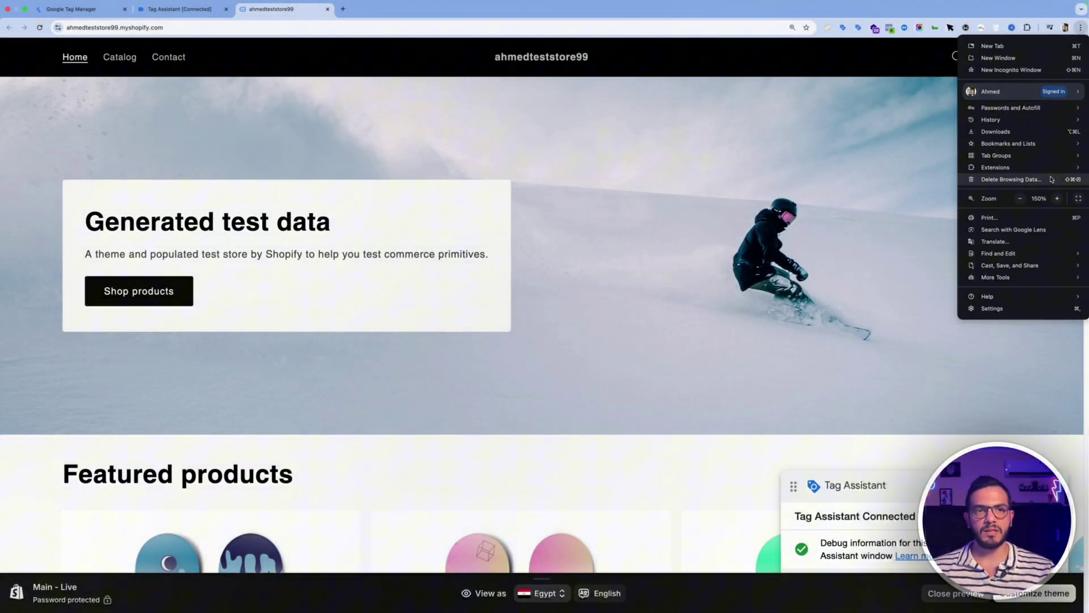
mouse_move(999, 278)
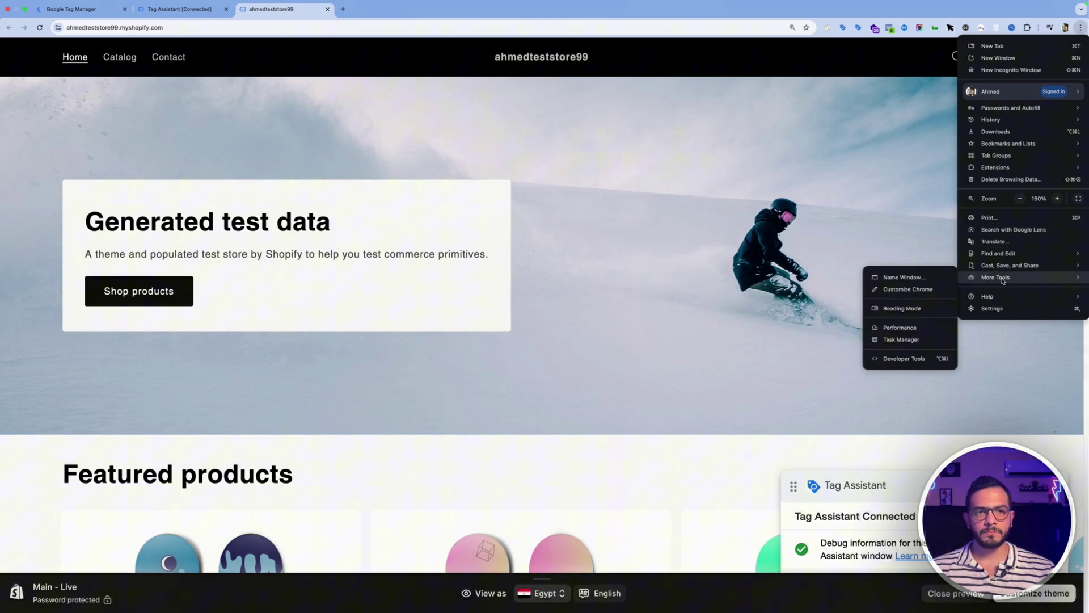
left_click(903, 358)
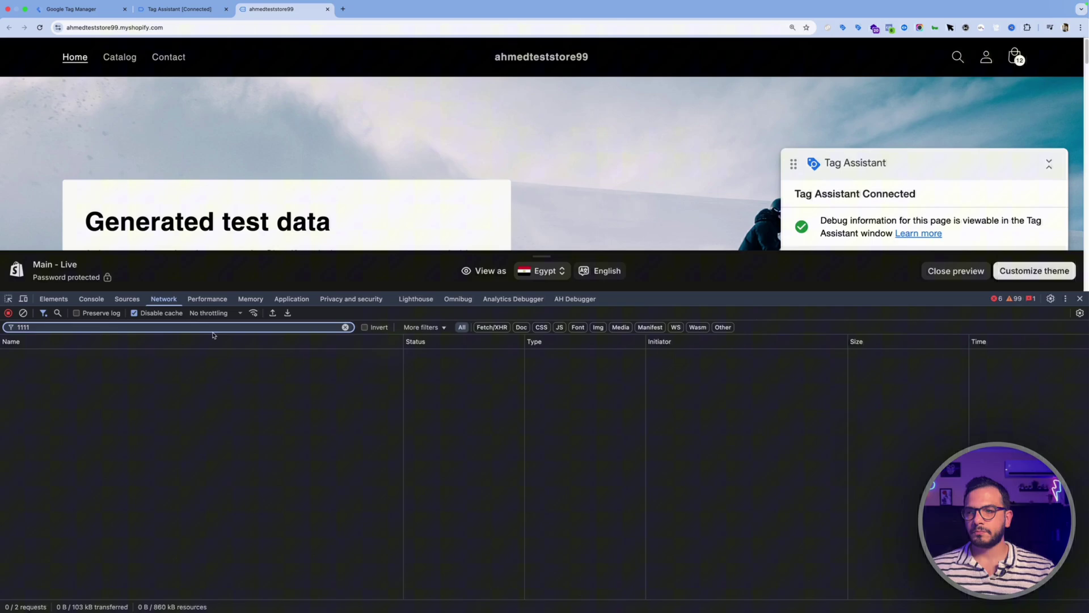
triple_click(158, 328)
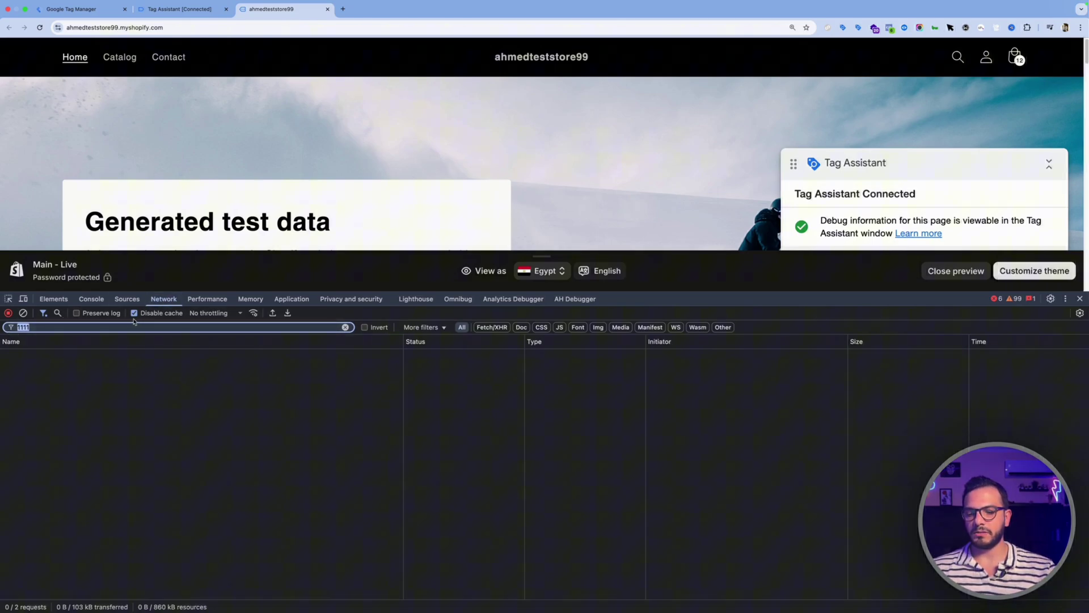
type("gtm.js")
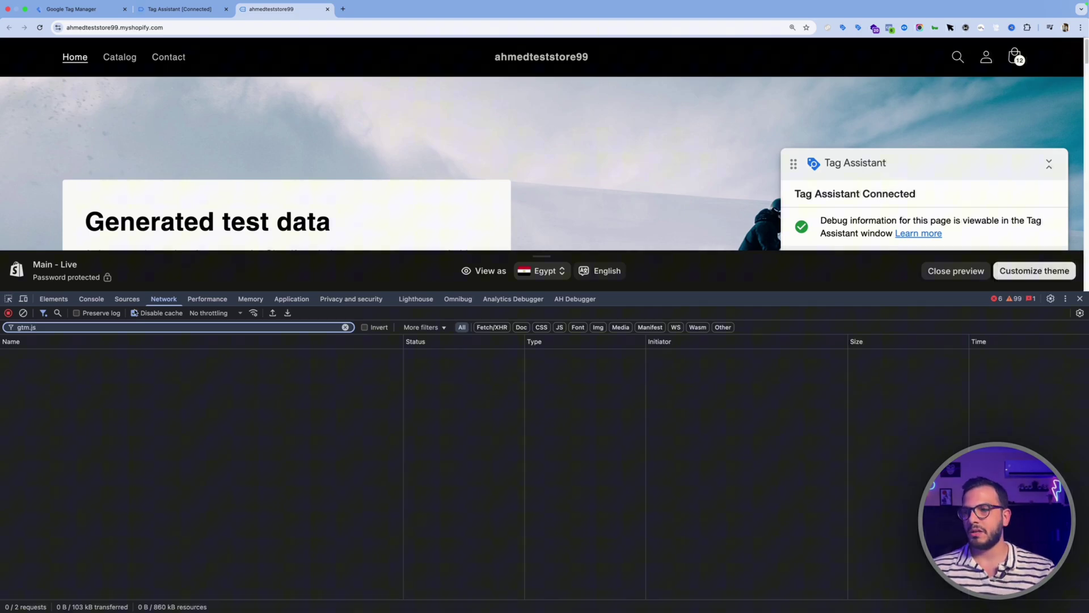
key("super+r")
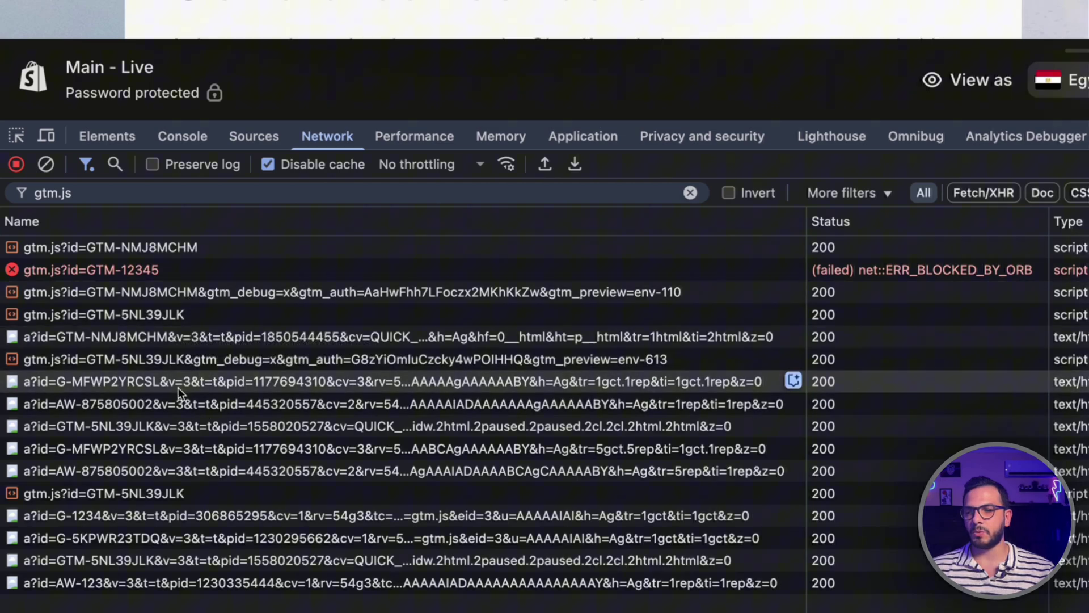
- Check the initiators of the GTM-5NL39JLK and GTM-NMJ8MCHM container requests
left_click(184, 313)
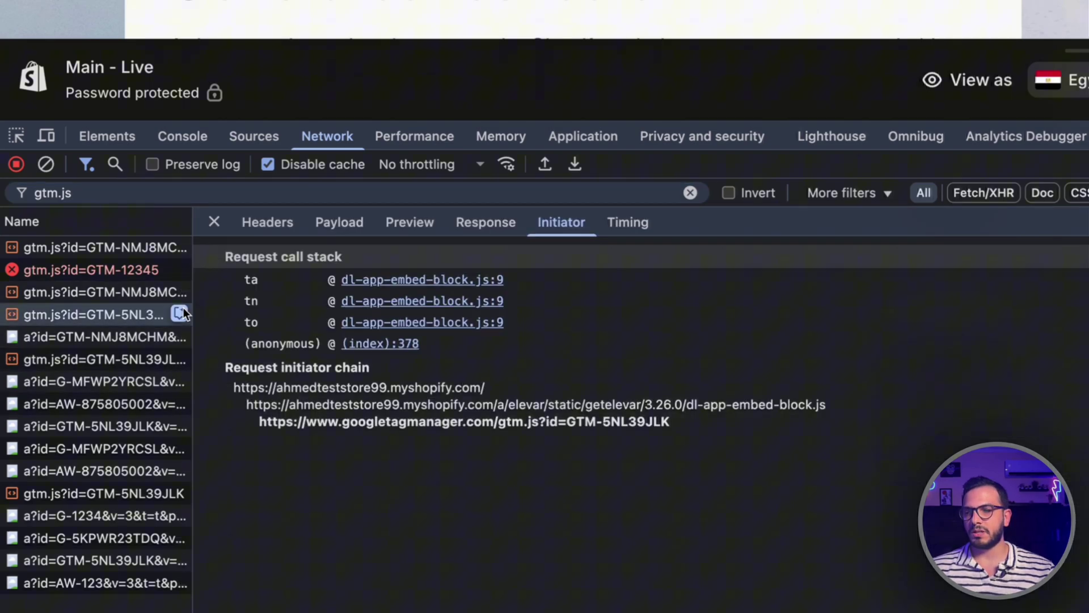
left_click(214, 222)
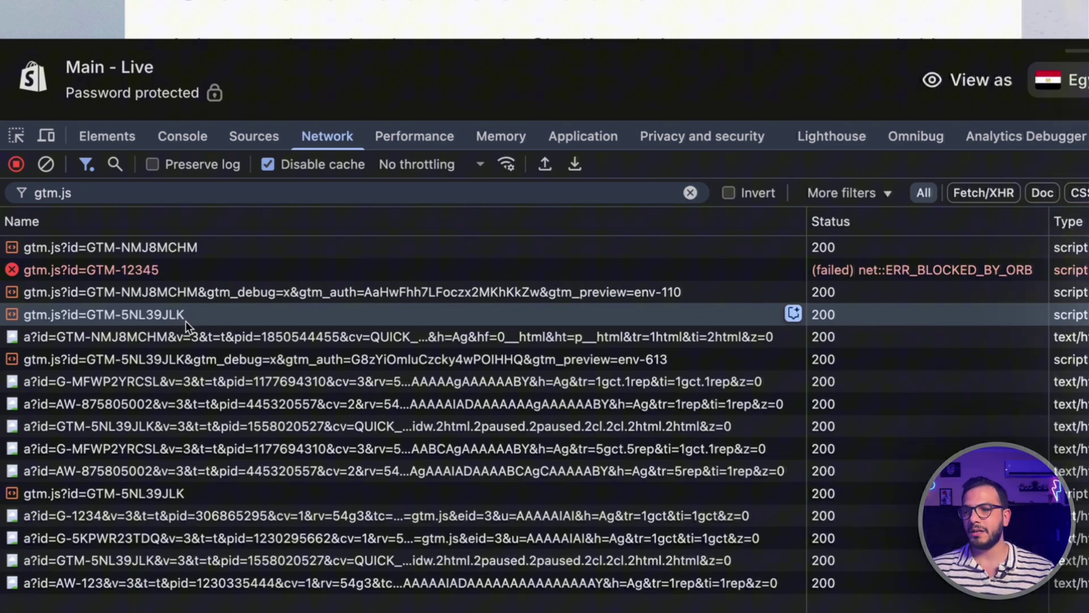
left_click(167, 248)
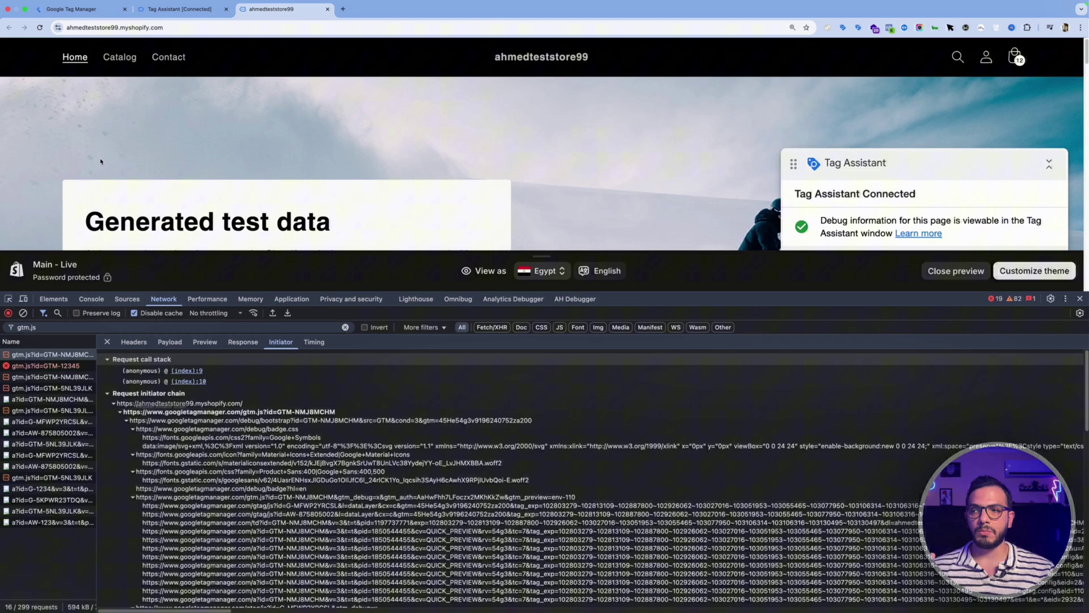
- Inspect the FB - Sitewide tag's Custom HTML pixel code with ID 111111, then start a new tab
left_click(85, 9)
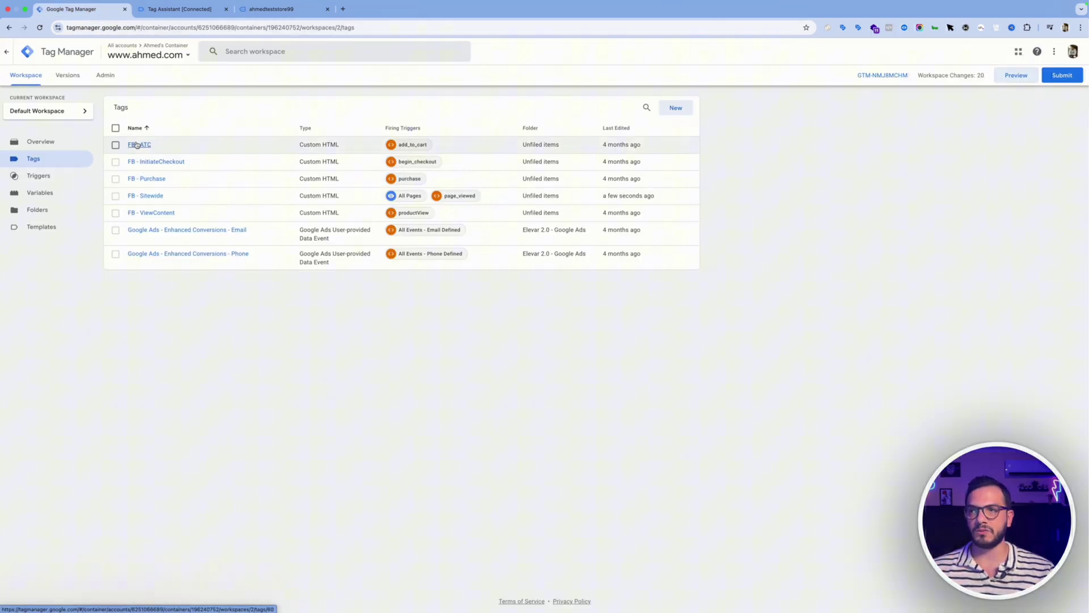
left_click(149, 196)
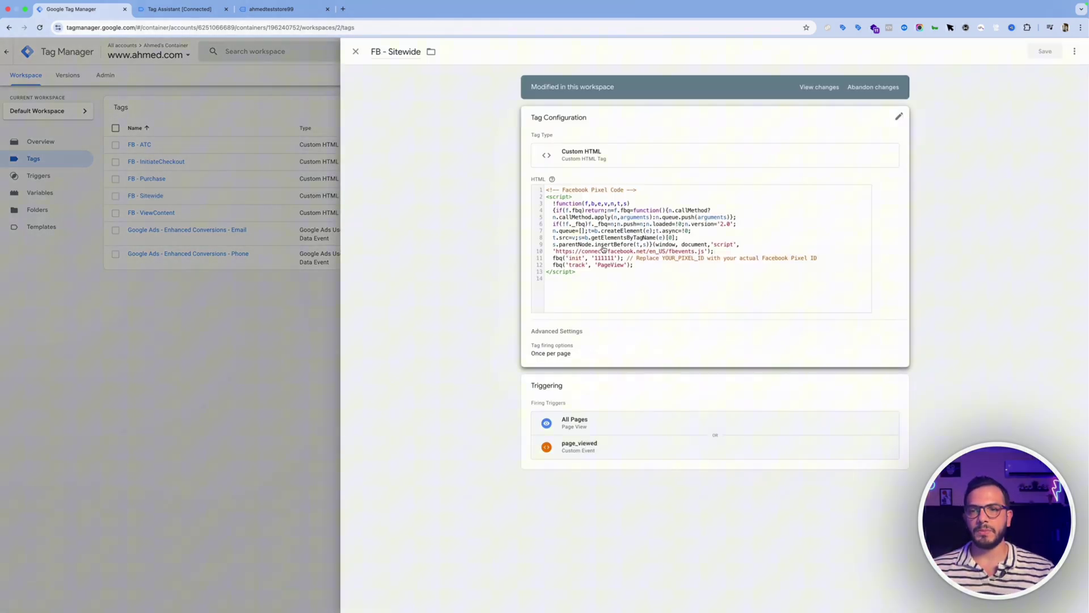
left_click(606, 275)
double_click(598, 268)
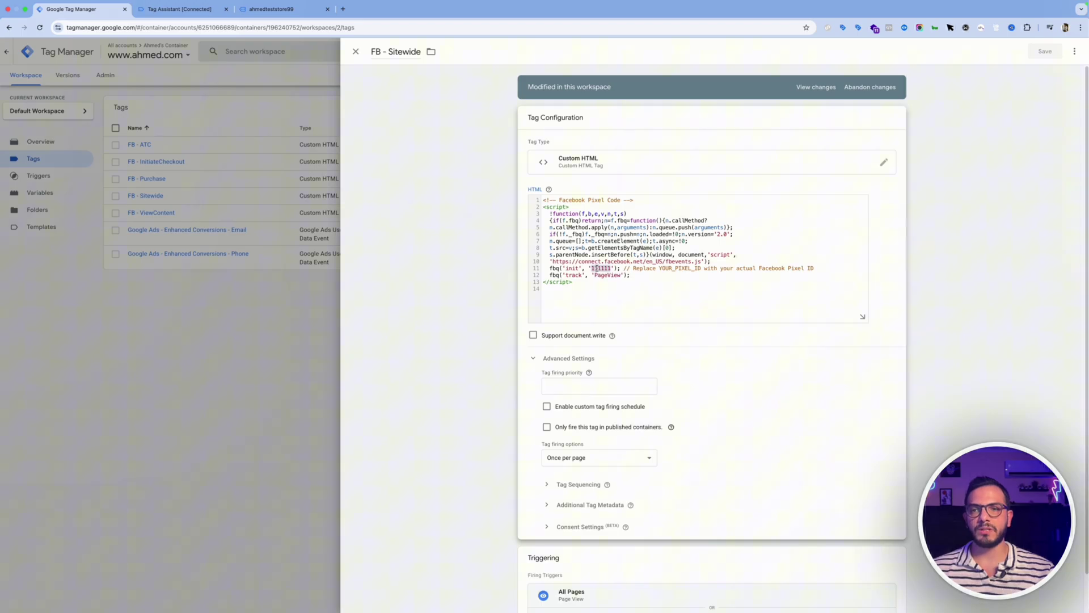
left_click(274, 243)
left_click(116, 213)
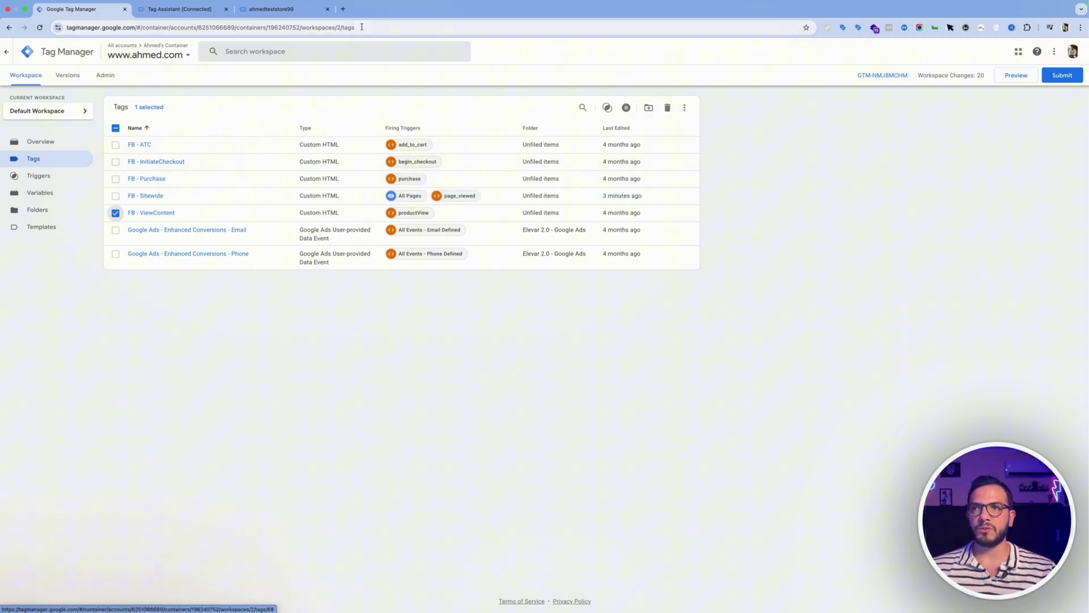
left_click(343, 9)
- Go to the Shopify admin and open the code editor for the Main - Live theme
type("ahme")
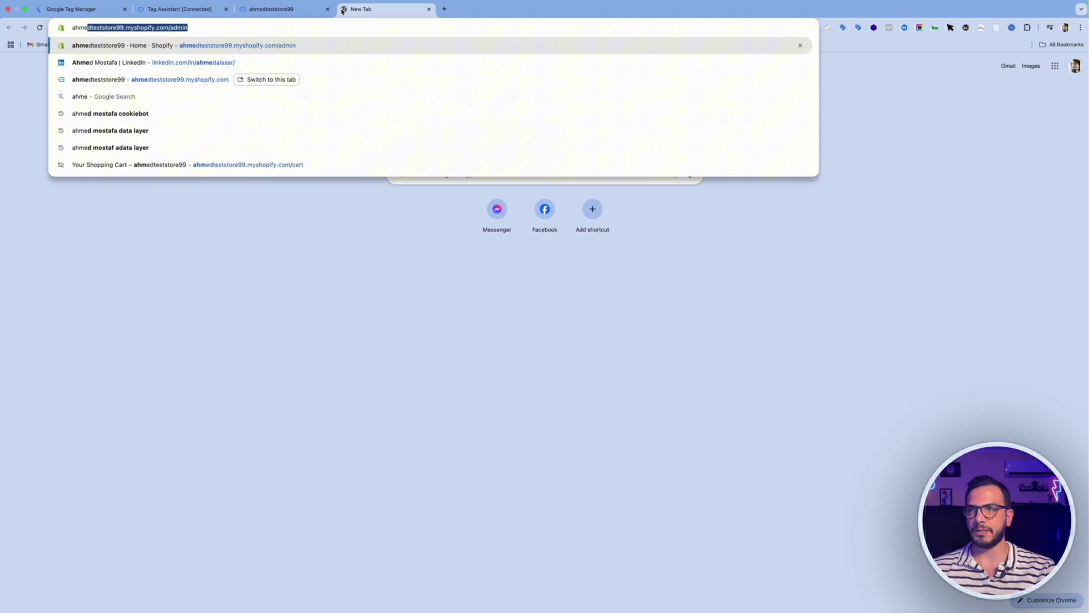
key("Return")
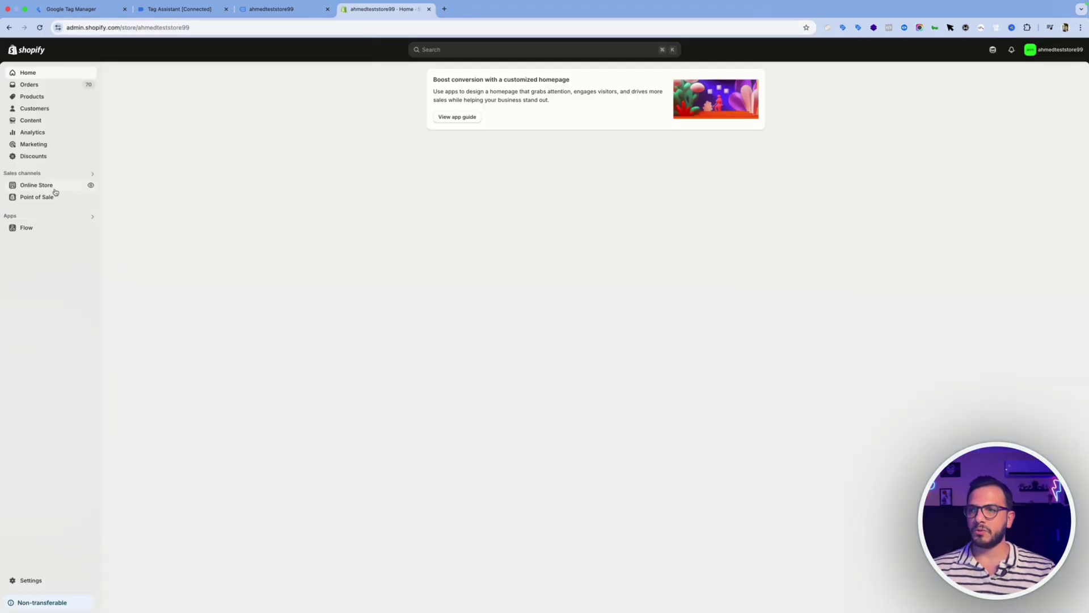
left_click(43, 185)
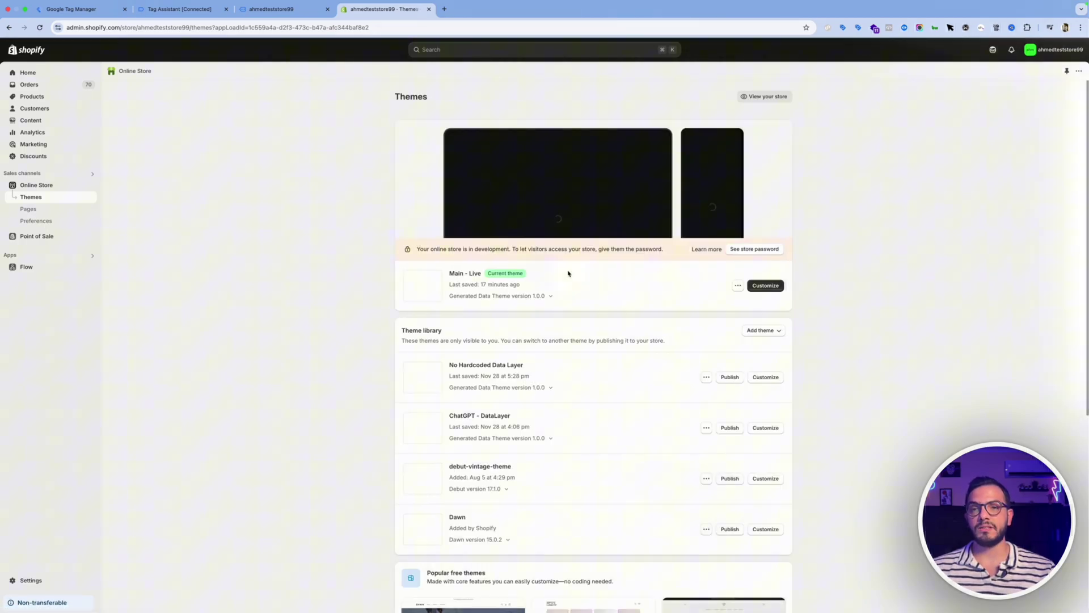
left_click(737, 286)
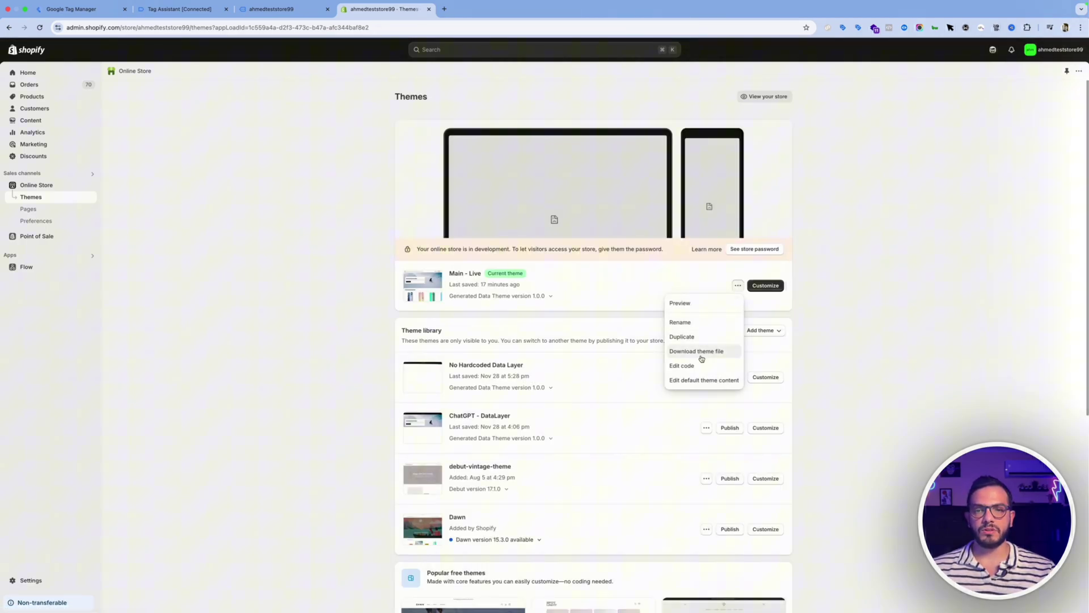
left_click(686, 368)
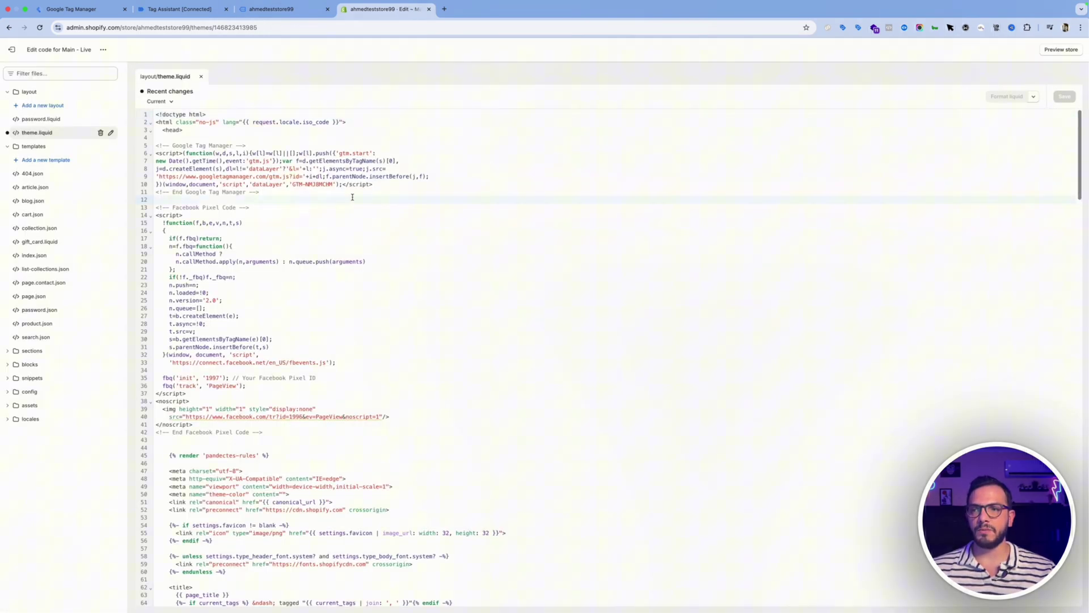
- Select and delete the GTM-NMJ8MCHM Google Tag Manager block in theme.liquid
left_click_drag(306, 184, 334, 184)
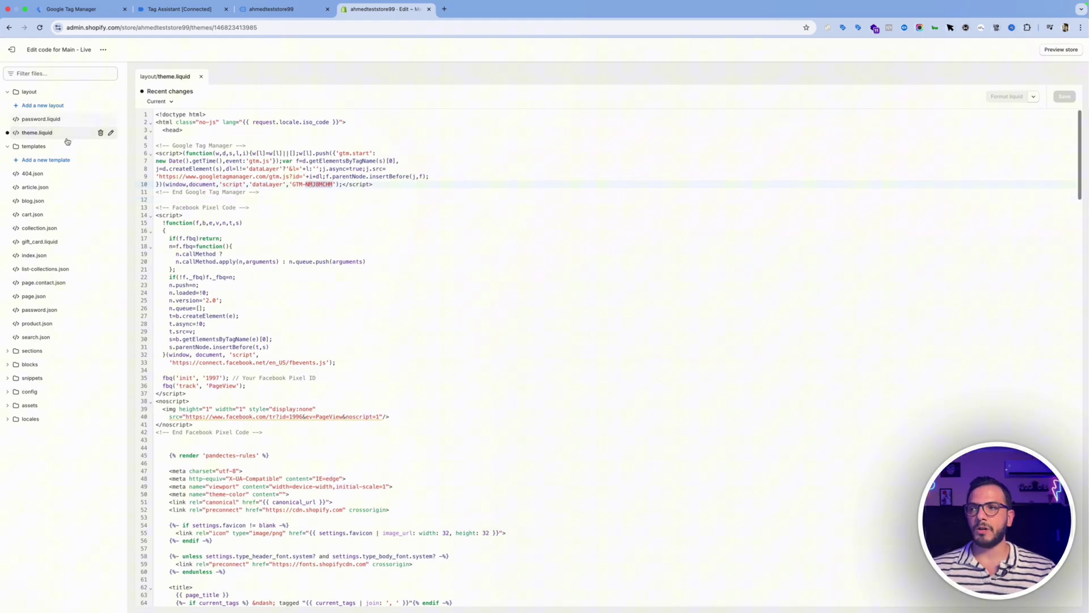
left_click_drag(313, 191, 154, 146)
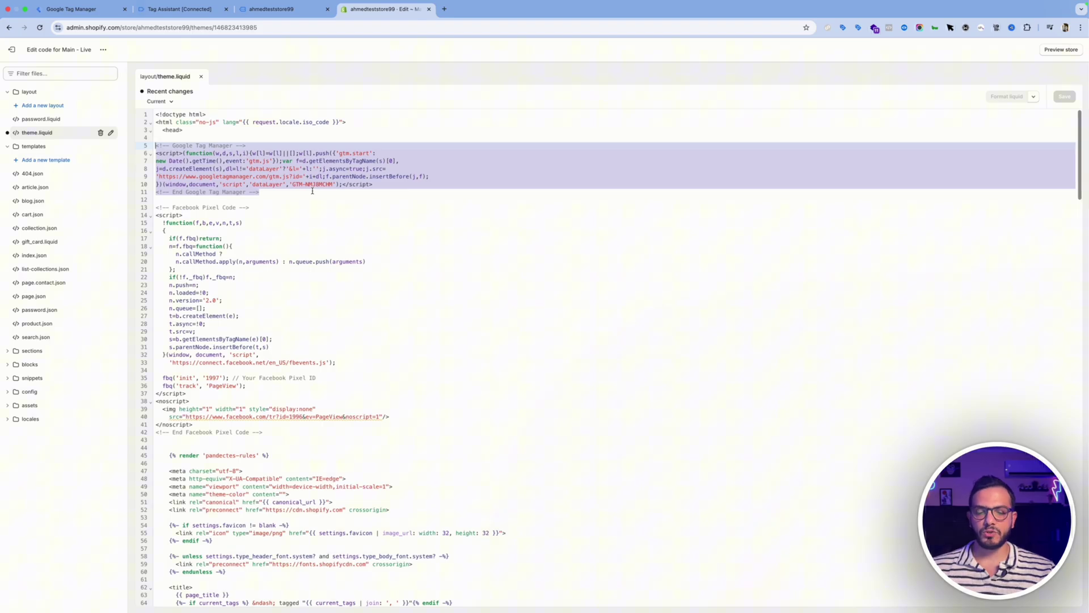
key("BackSpace")
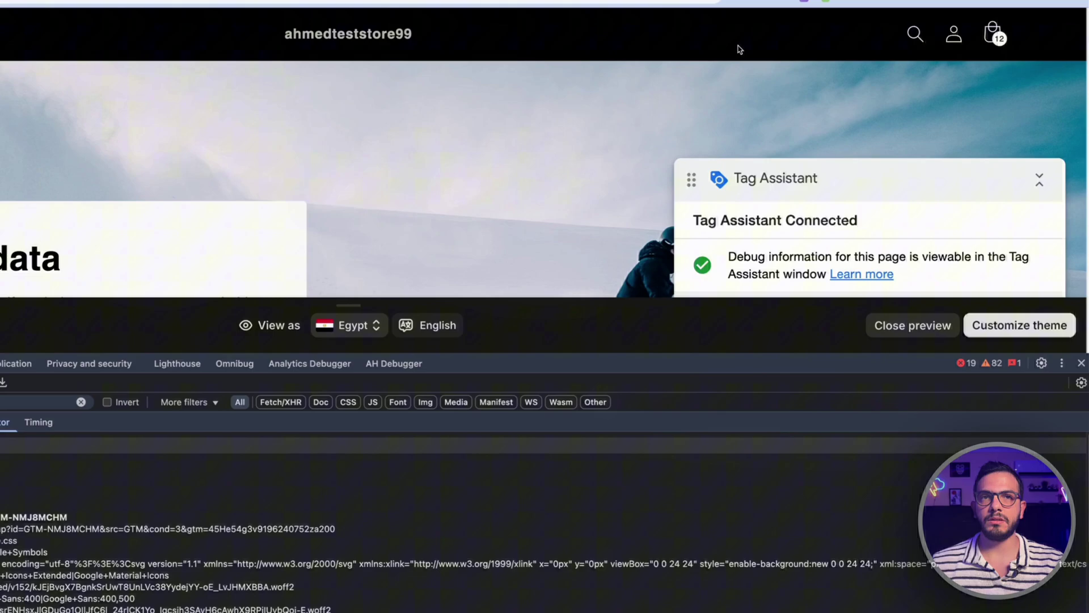
- View the storefront's page source, search for 1997, and select the hardcoded Facebook Pixel script
right_click(819, 65)
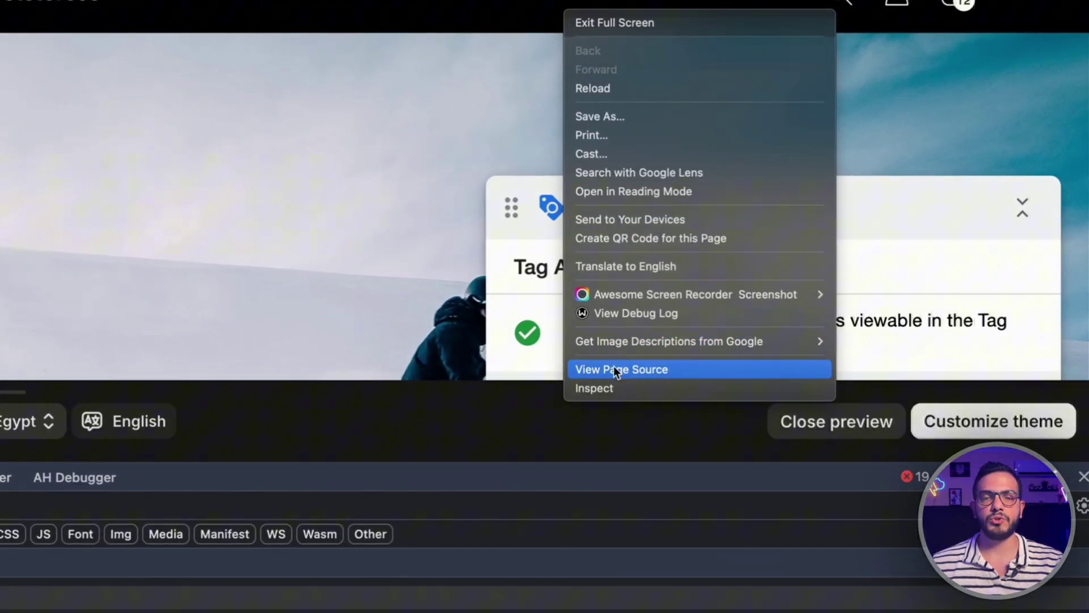
left_click(624, 368)
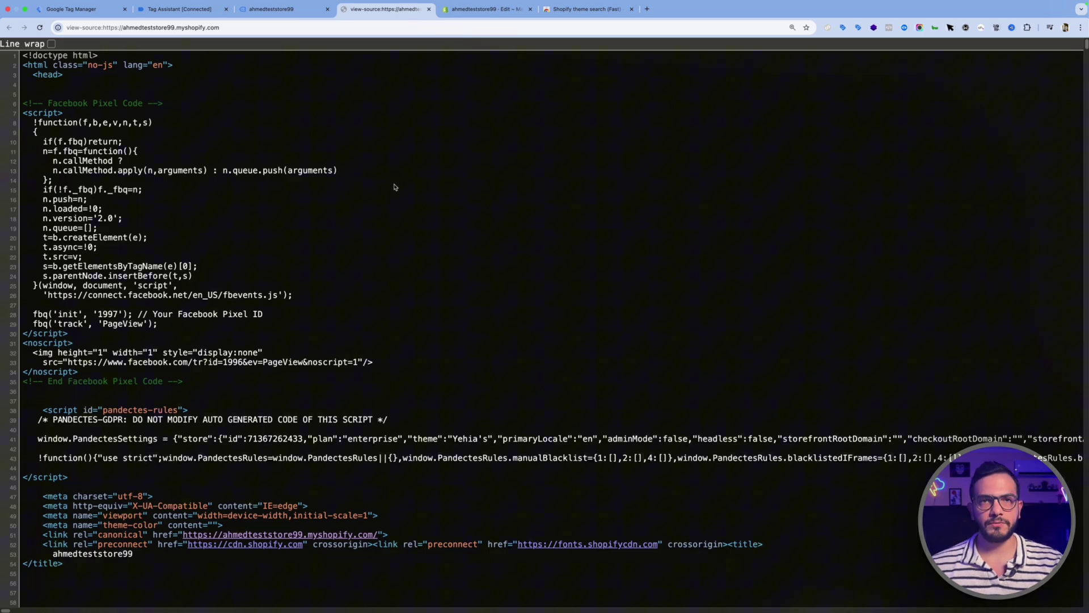
key("super+f")
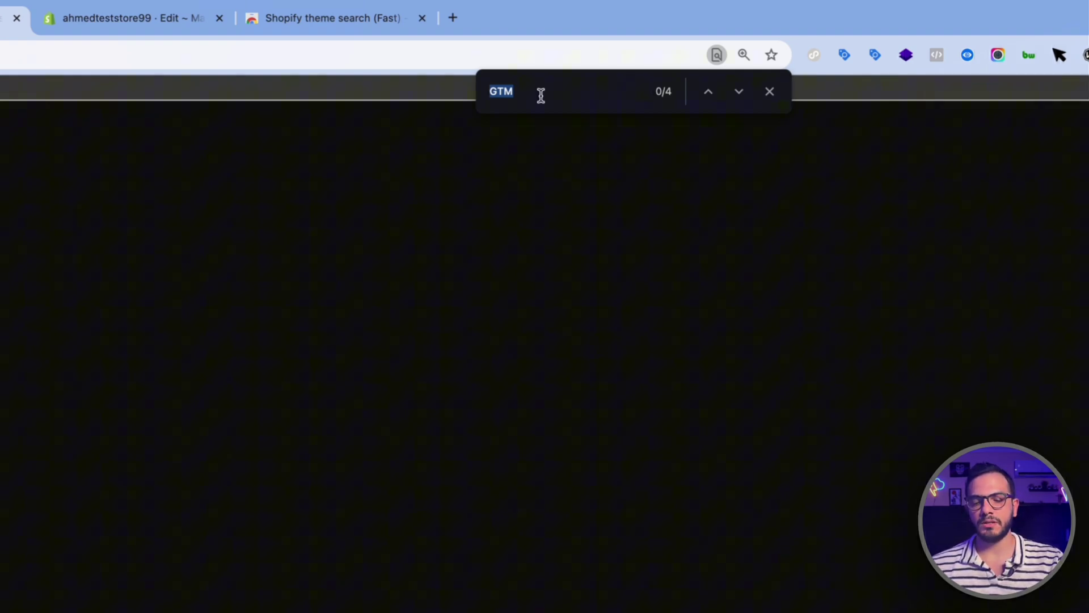
type("1997")
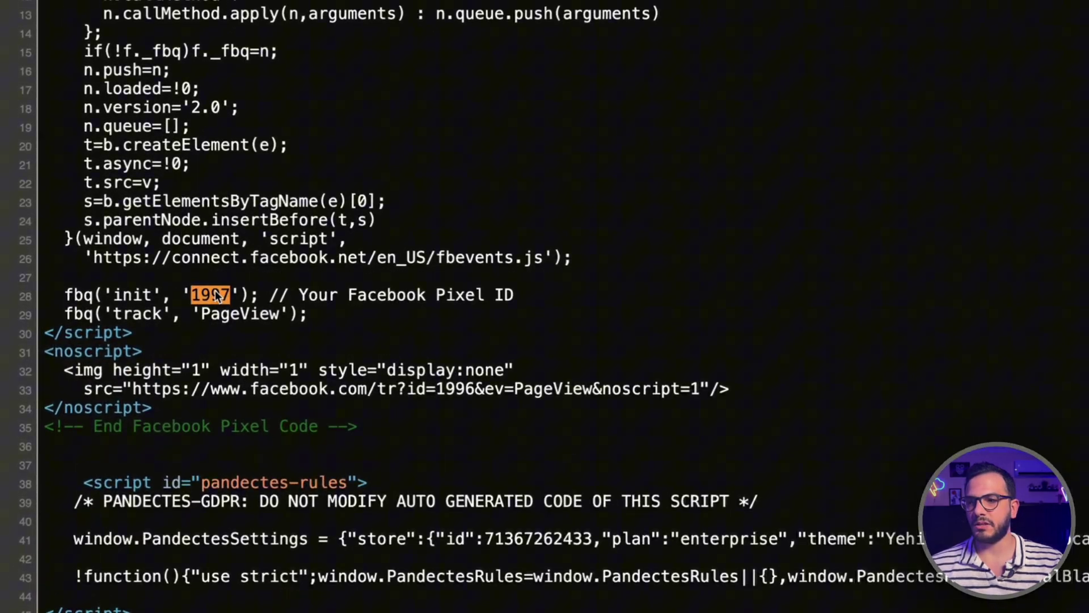
key("Return")
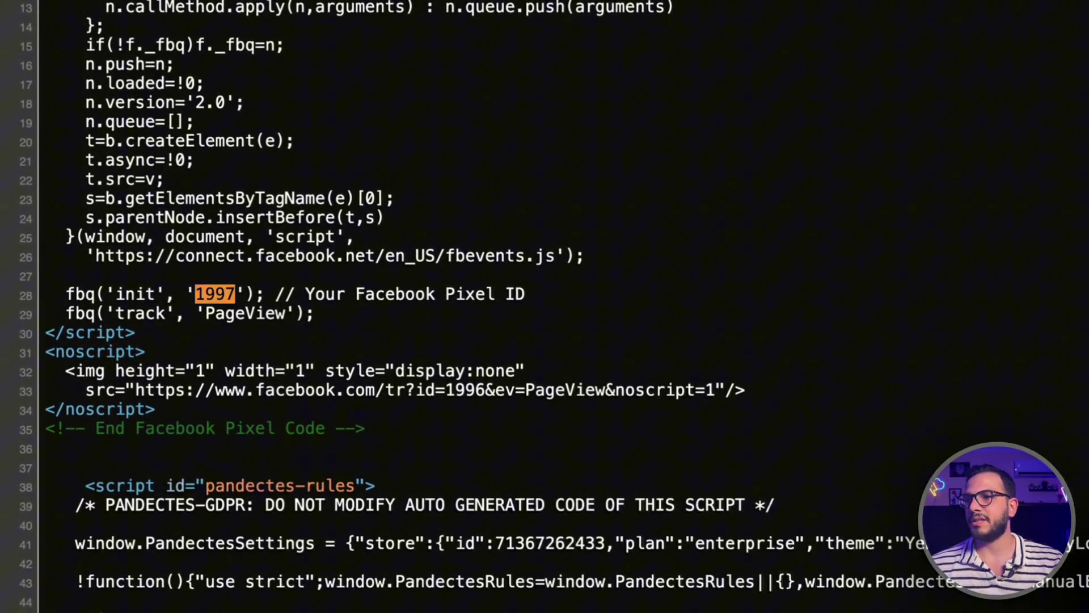
left_click_drag(23, 103, 117, 334)
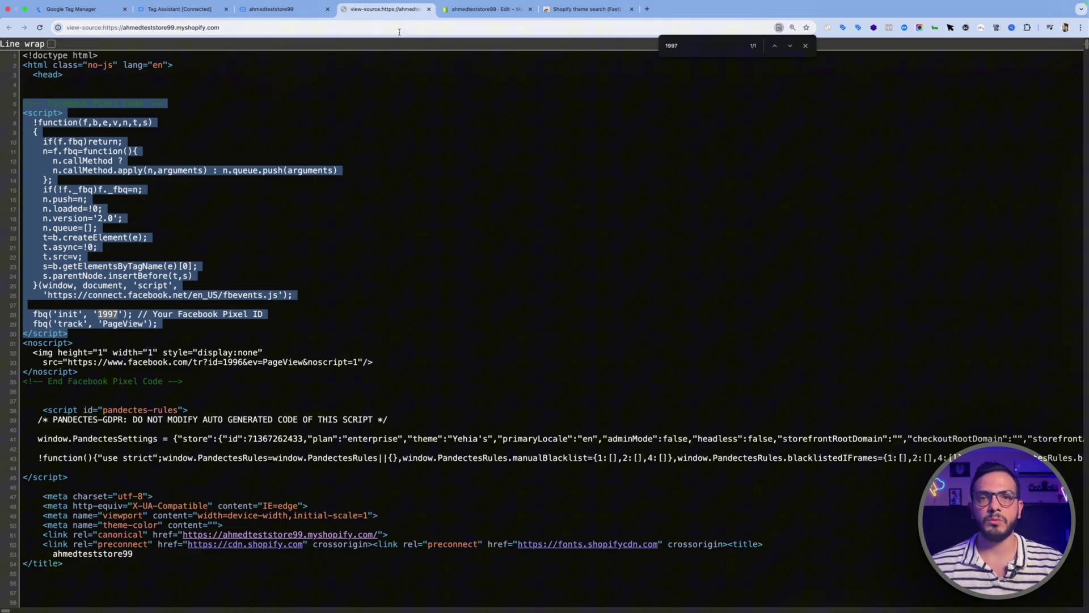
- Search all theme files for Facebook Pixel ID 1997 with the Theme Search extension
left_click(466, 9)
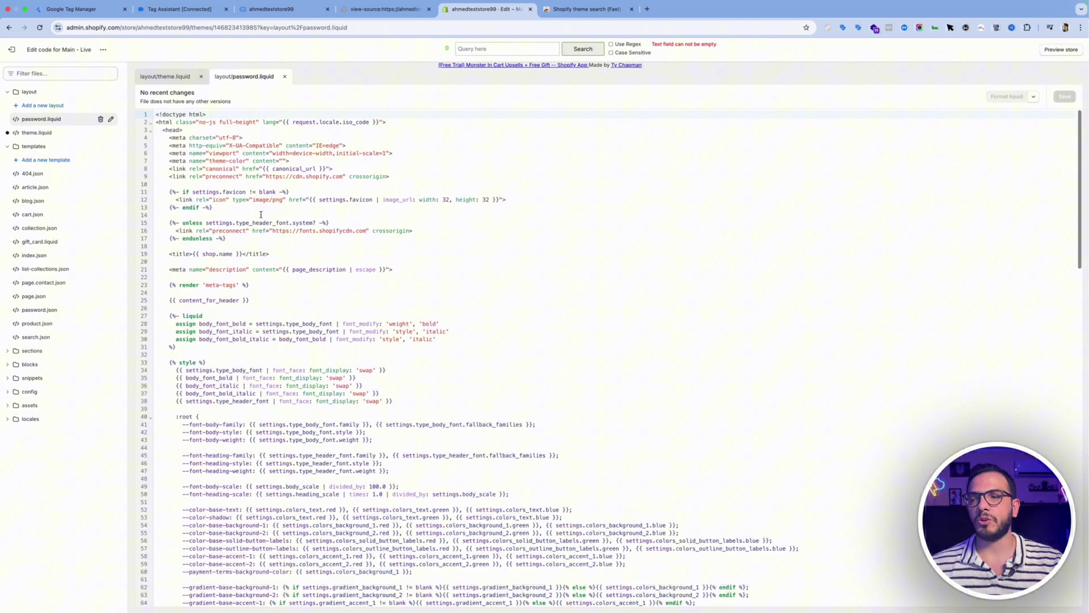
scroll(255, 216, "down", 1)
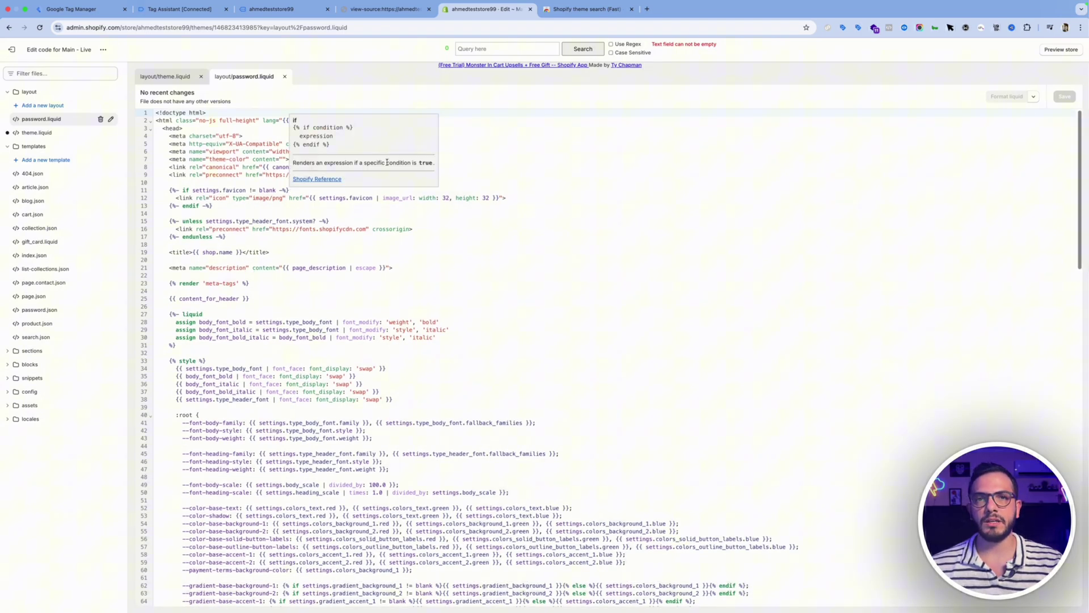
left_click(299, 221)
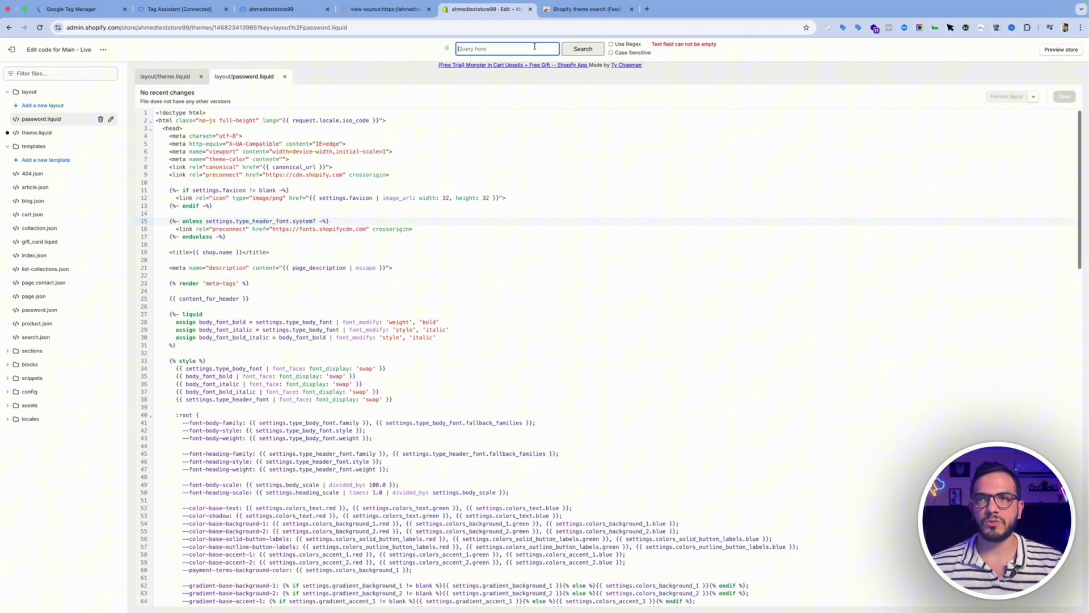
left_click(585, 9)
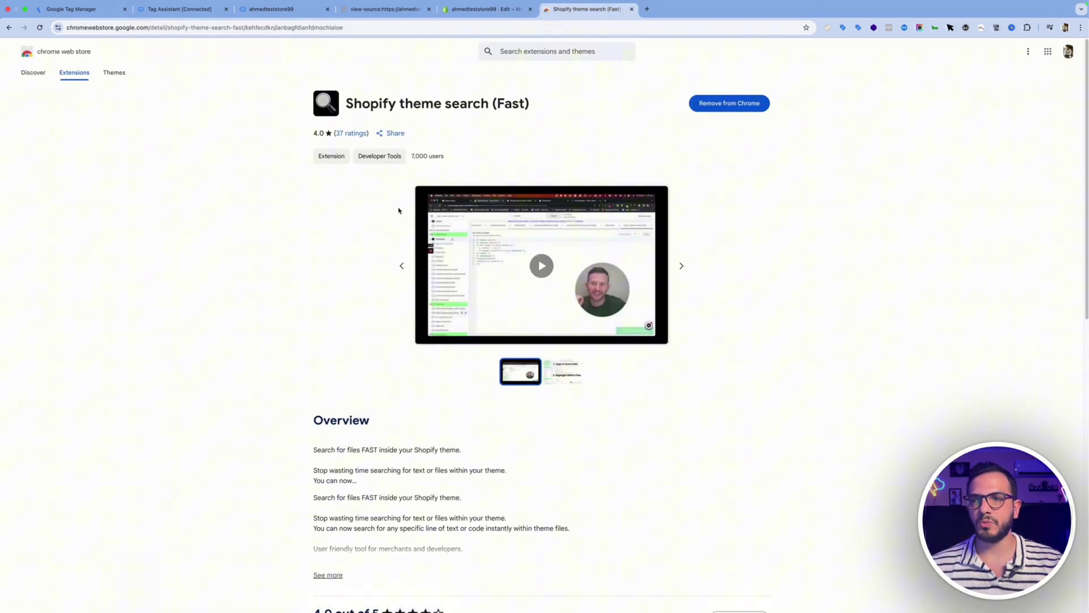
key("ctrl+shift+Tab")
type("1997")
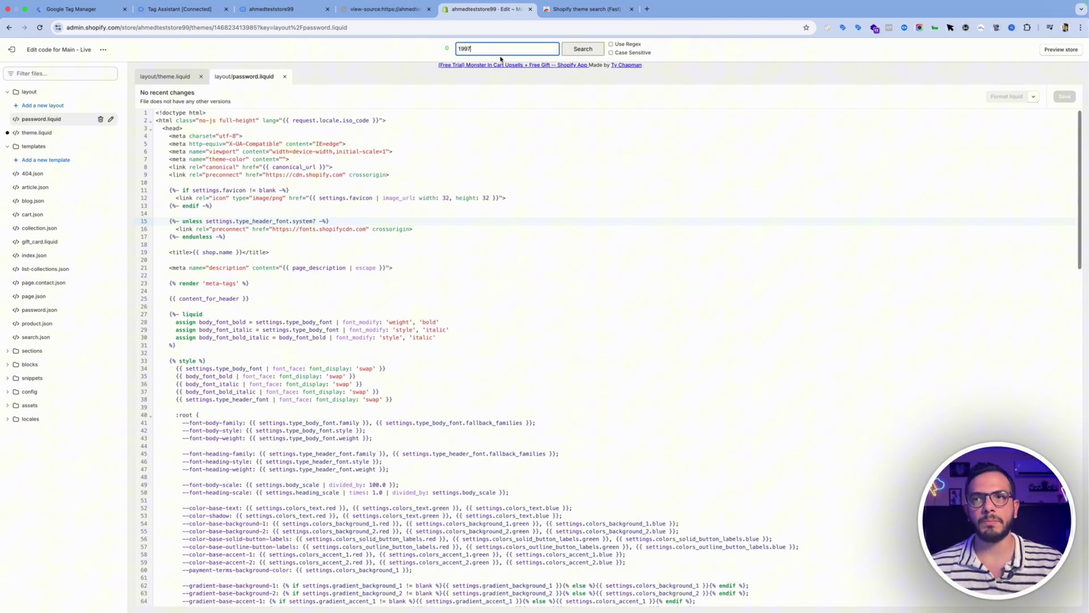
left_click(591, 47)
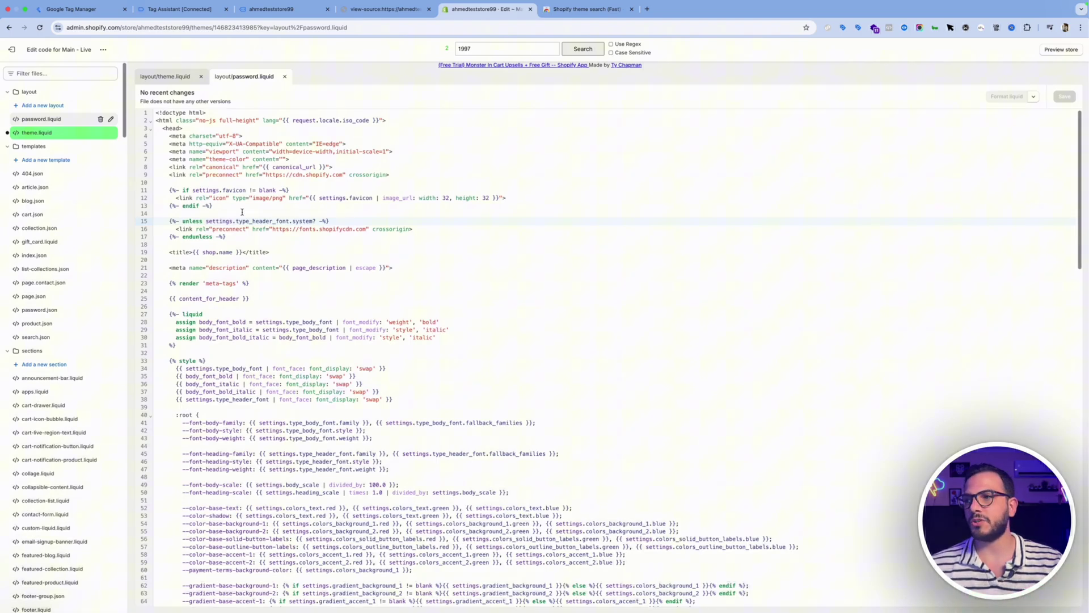
- Delete the Facebook Pixel 1997 script block from theme.liquid and save the file
left_click(62, 134)
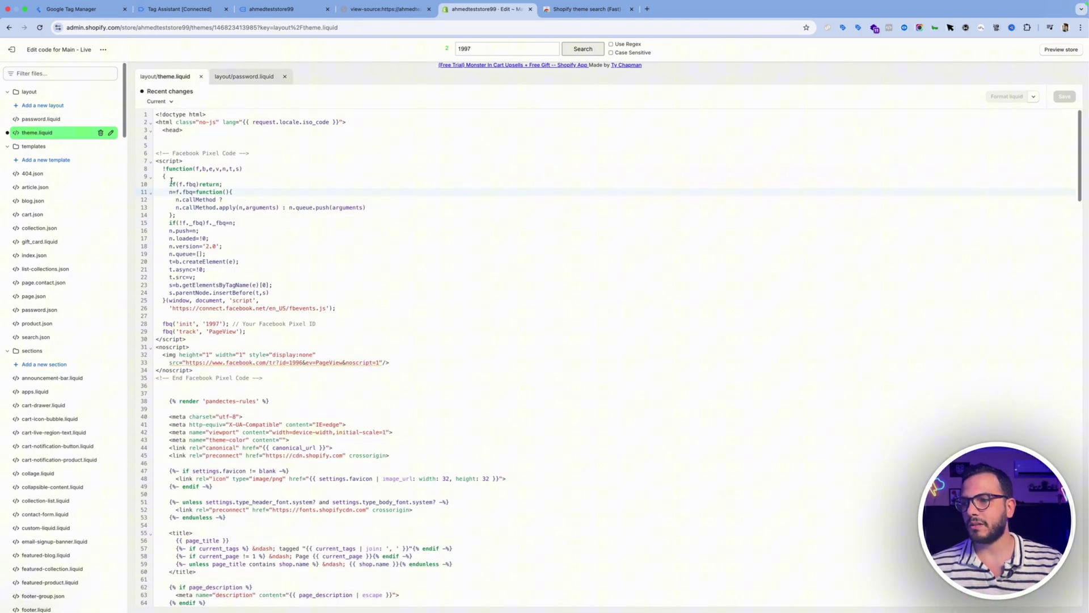
key("super+f")
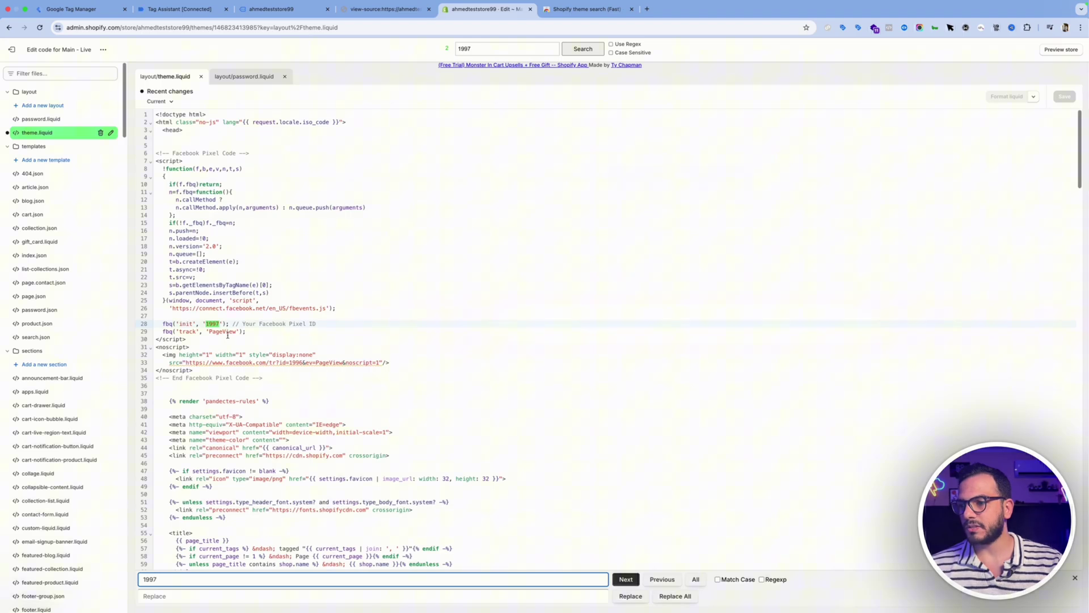
left_click_drag(218, 339, 156, 162)
key("BackSpace")
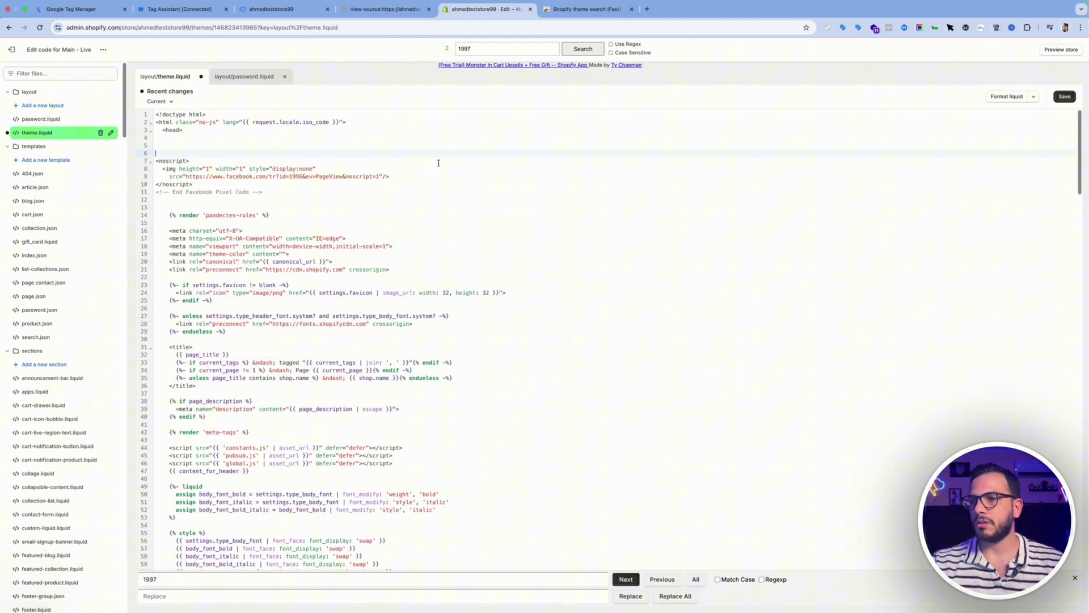
left_click(1065, 97)
key("ctrl+f")
scroll(440, 432, "down", 15)
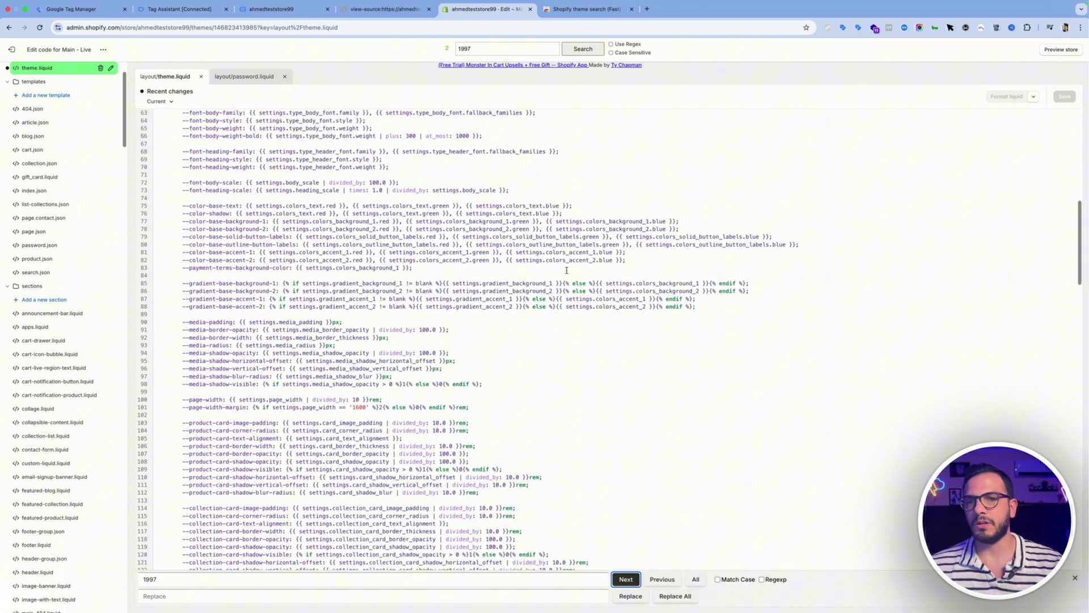
scroll(566, 270, "up", 3)
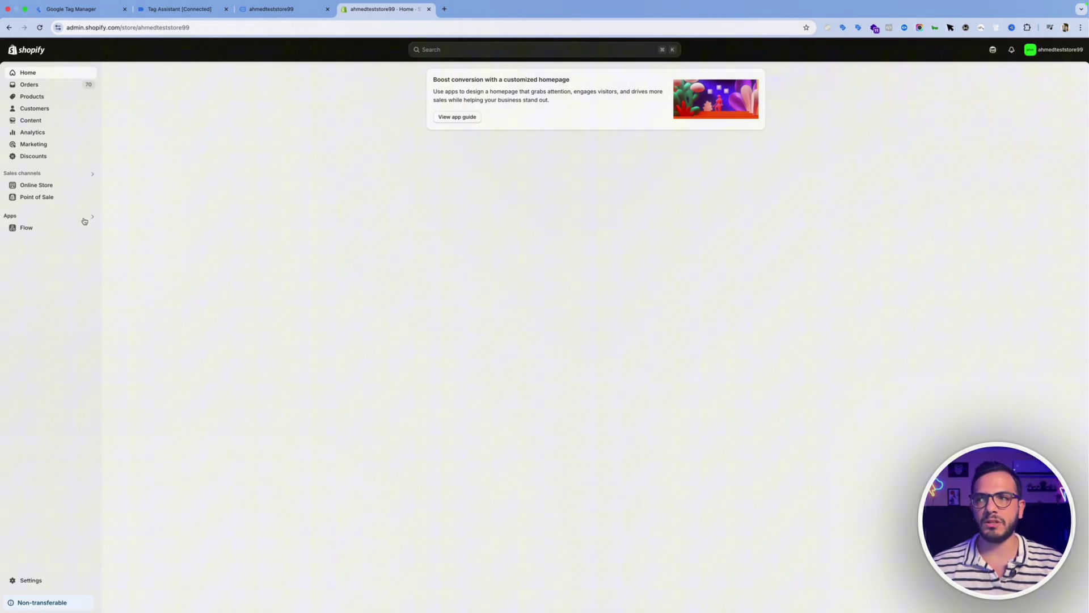
- Open the Facebook & Instagram channel's Settings and start changing its tracked dataset
left_click(48, 176)
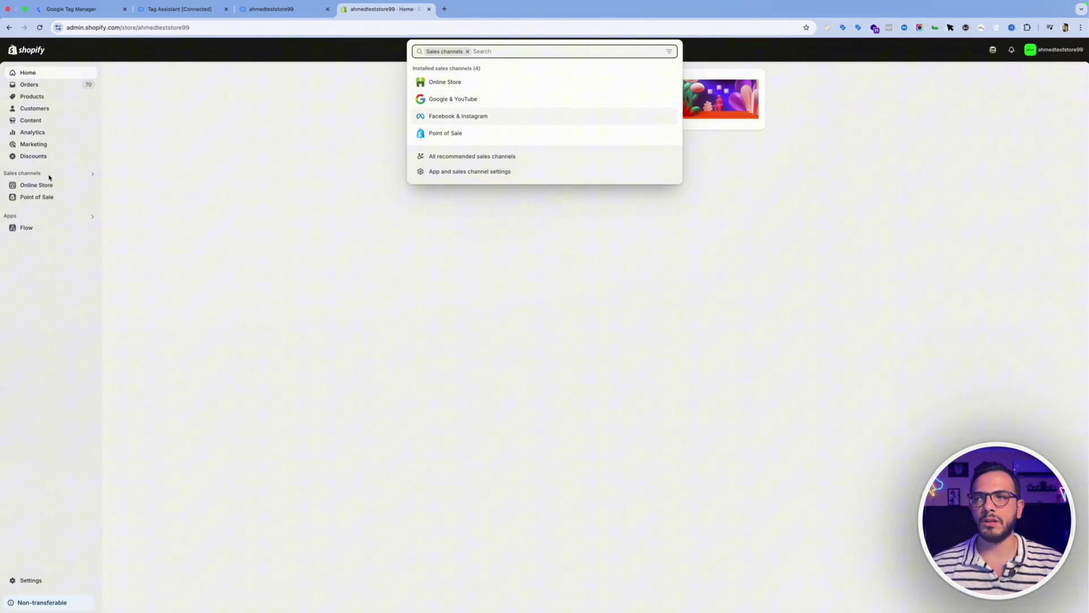
left_click(454, 118)
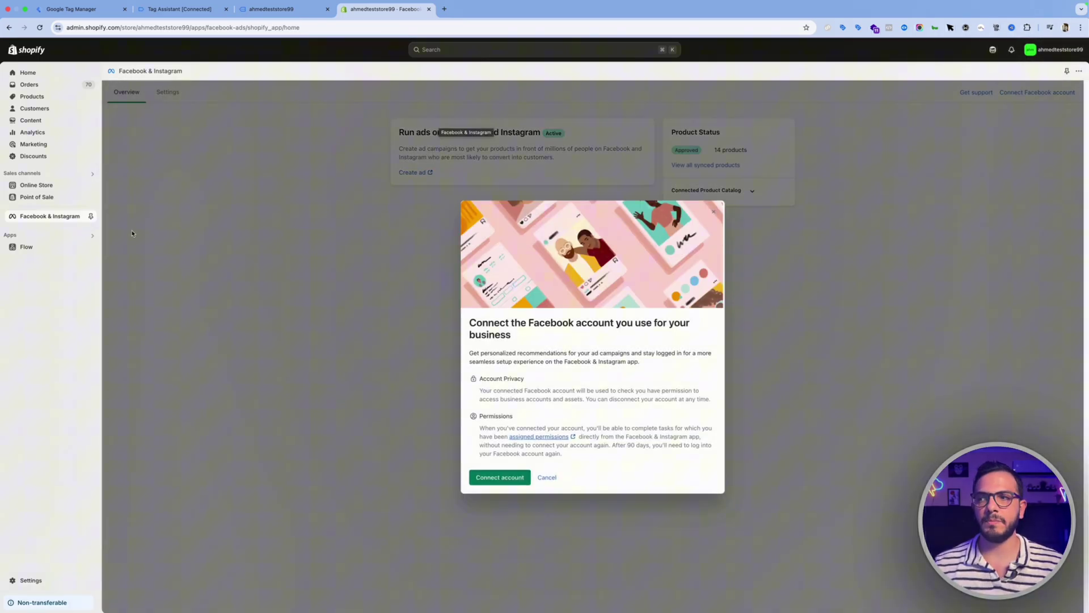
left_click(73, 238)
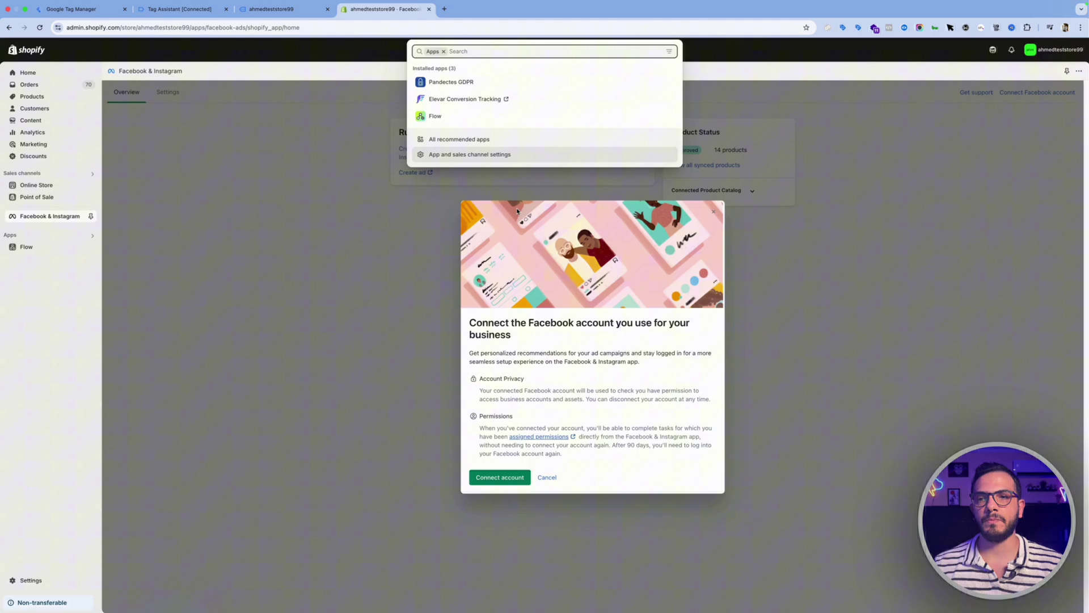
left_click(518, 248)
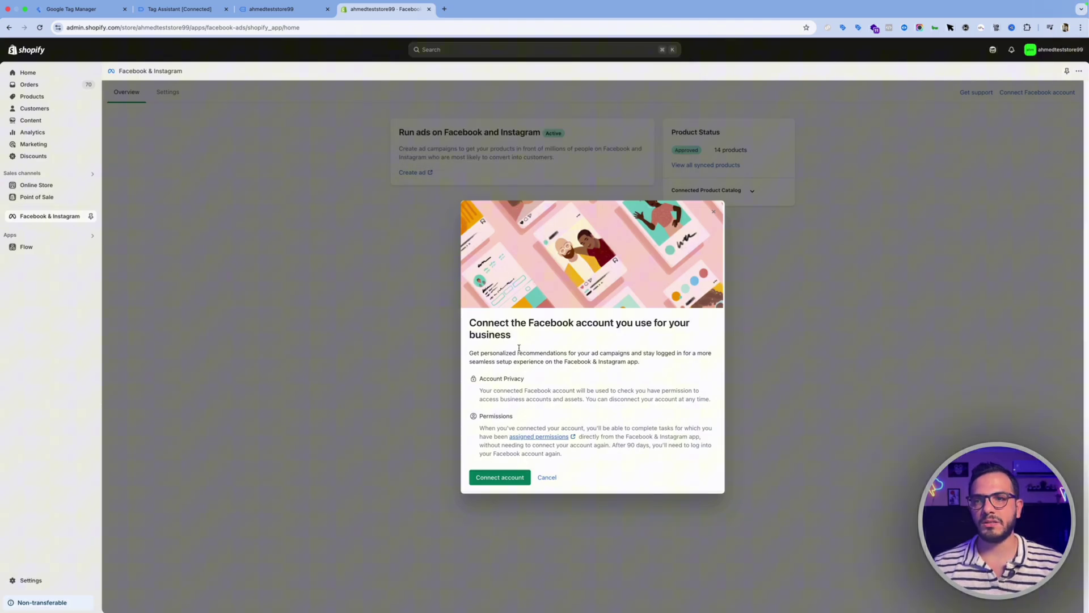
left_click(547, 477)
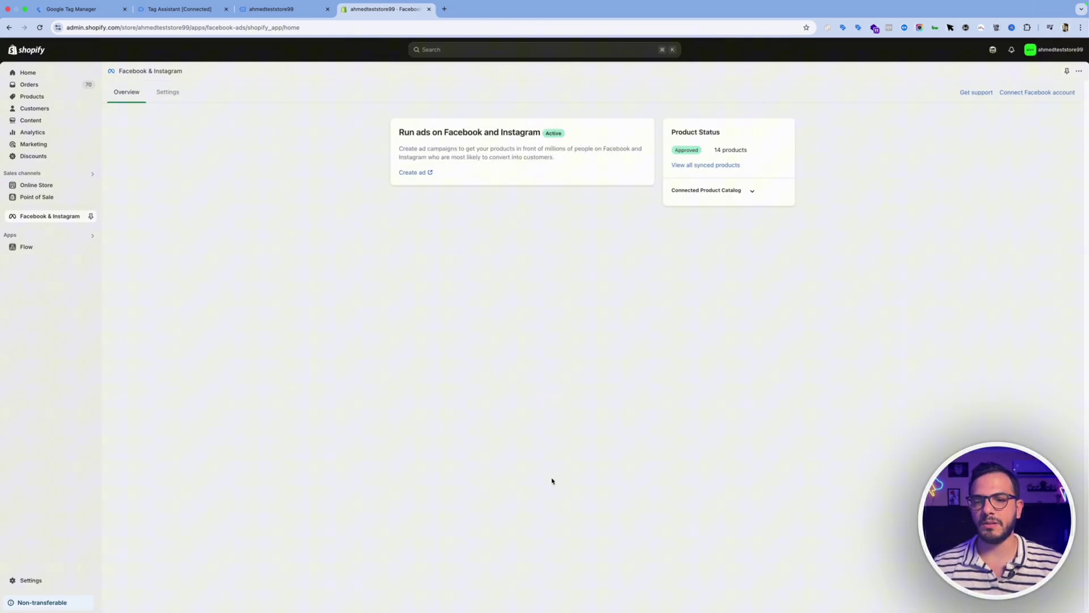
left_click(168, 91)
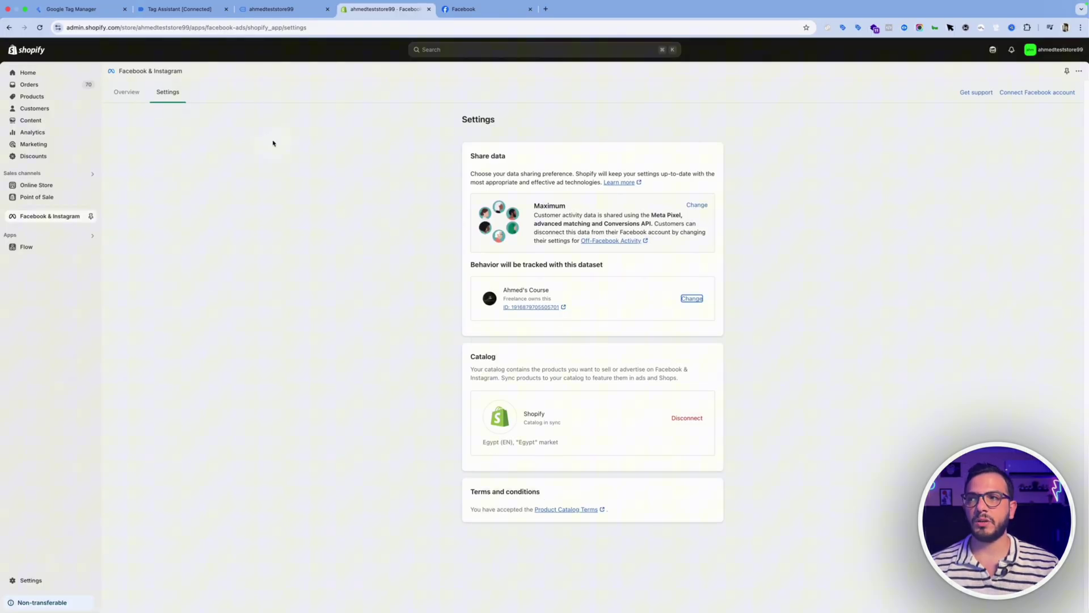
left_click(700, 207)
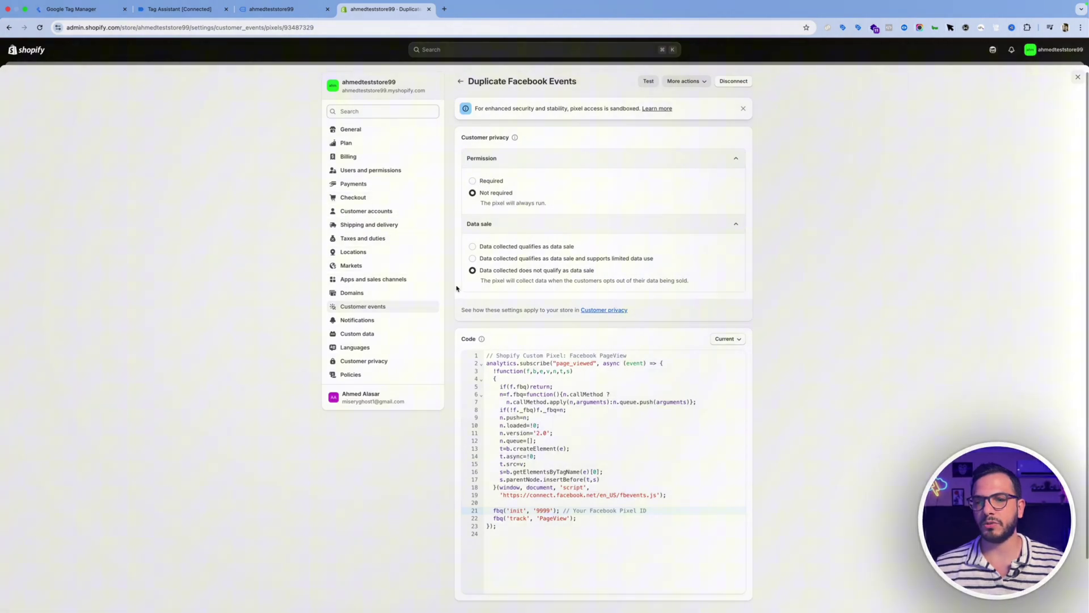
- Open the Duplicate Facebook Events custom pixel and select ID 9999 in its fbq init line
left_click(360, 306)
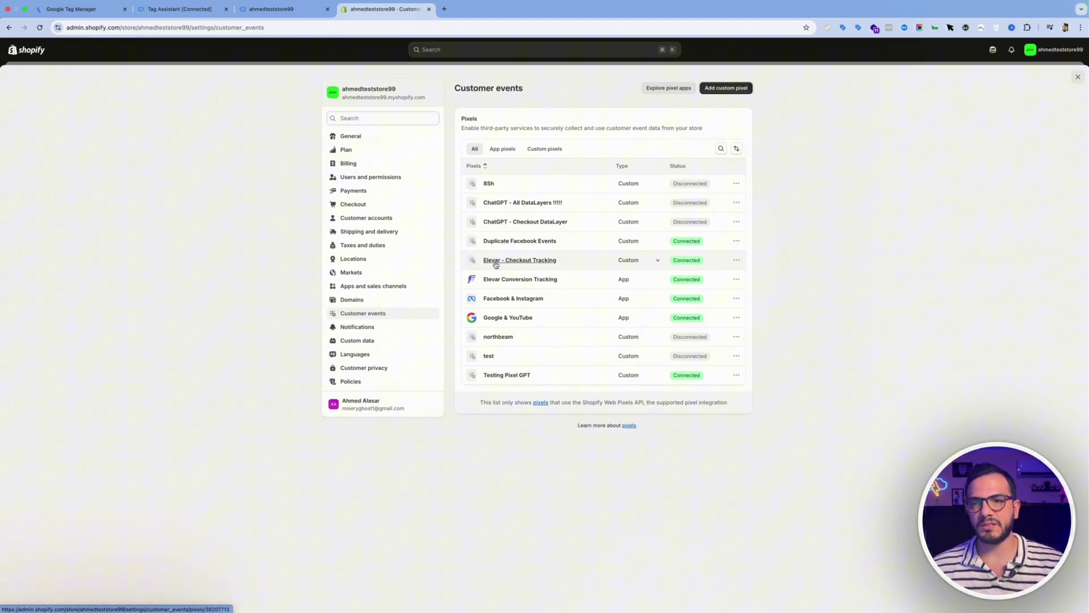
left_click(525, 242)
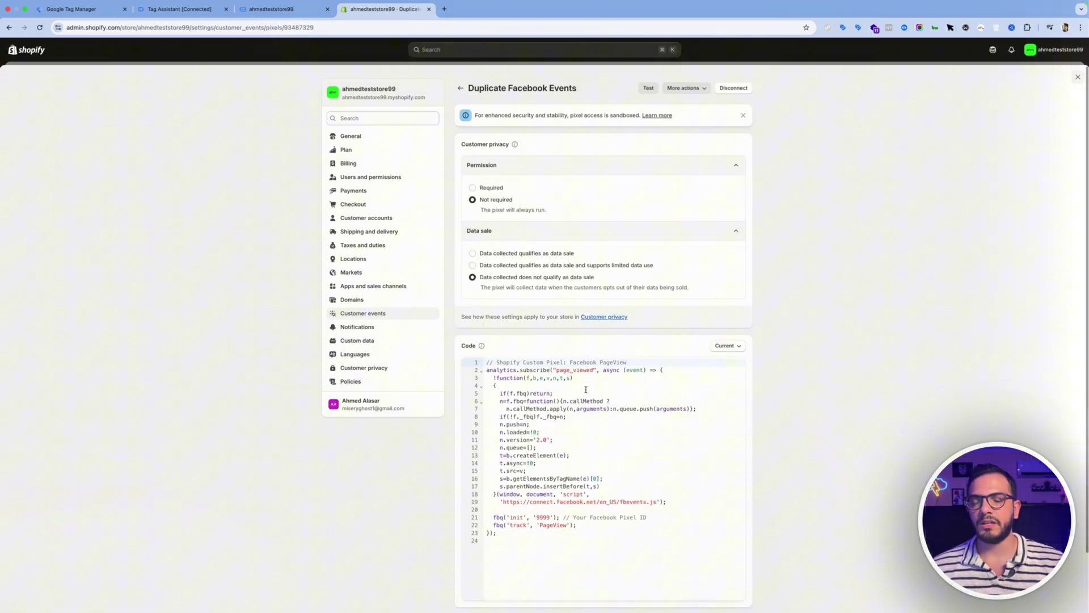
triple_click(568, 370)
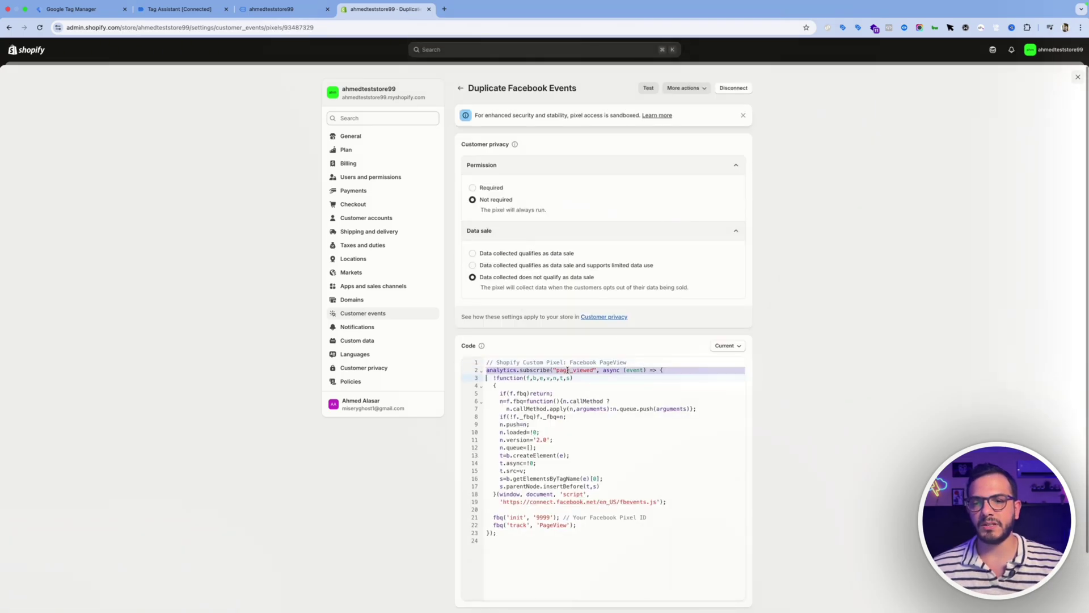
left_click(550, 517)
double_click(548, 517)
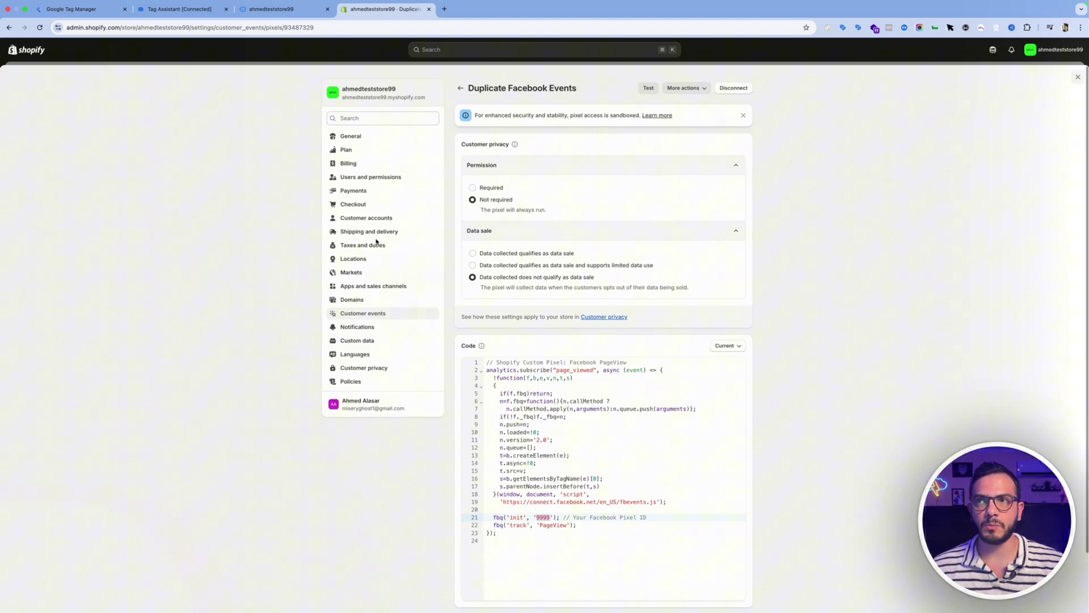
- In the storefront's Network log filtered by 9999, inspect the trigger request's payload and initiator chain
left_click(263, 11)
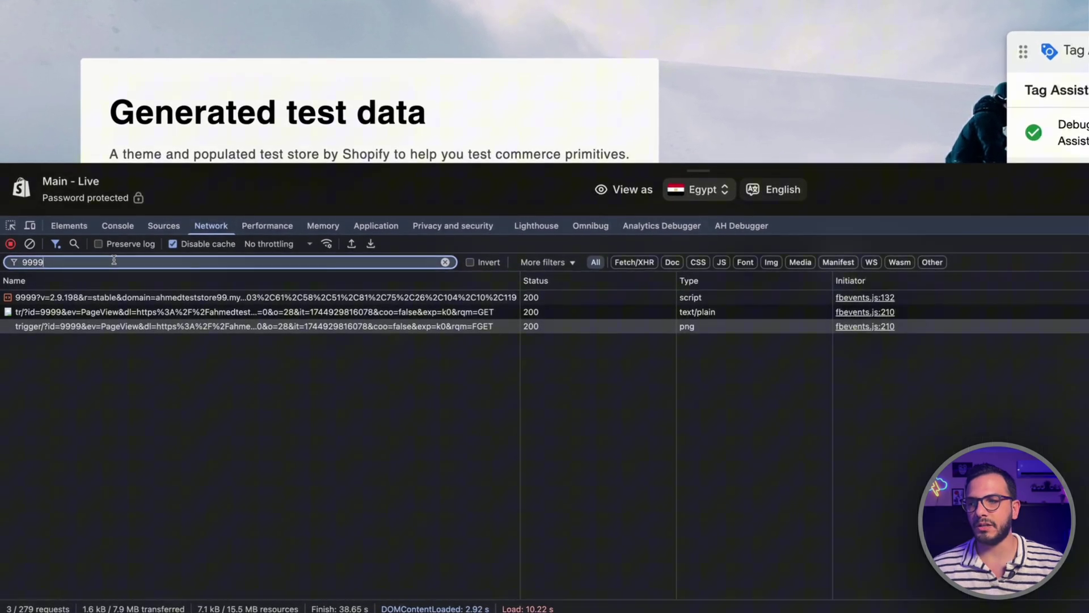
double_click(91, 280)
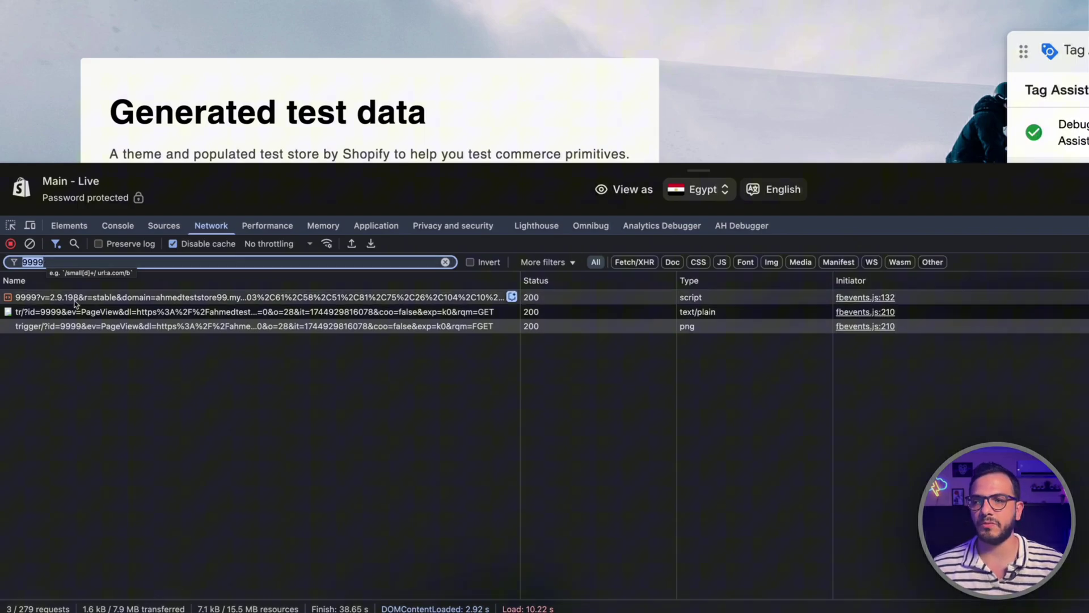
left_click(57, 325)
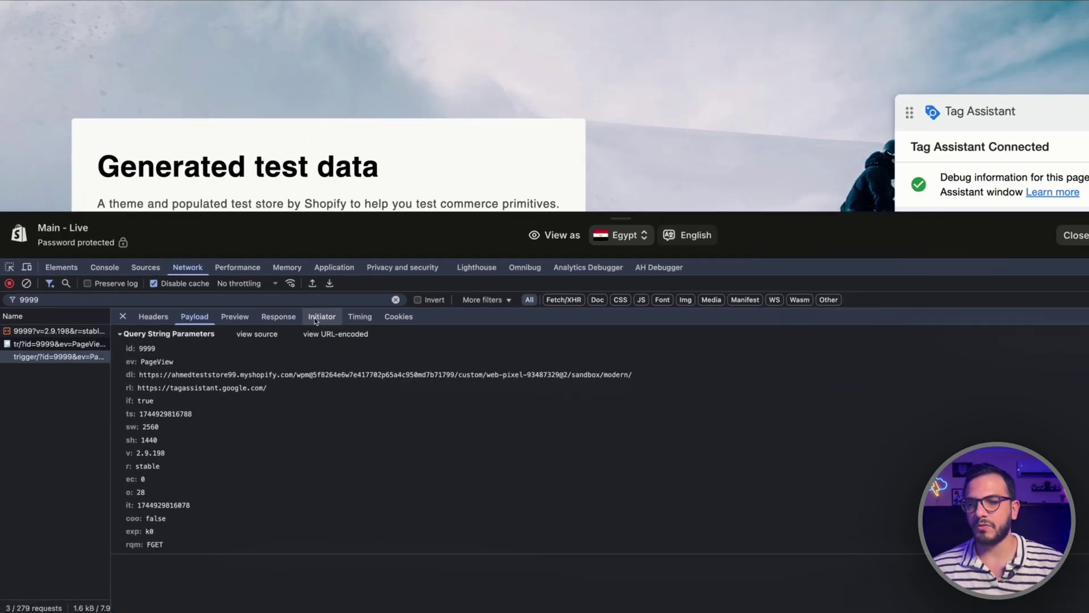
left_click(353, 282)
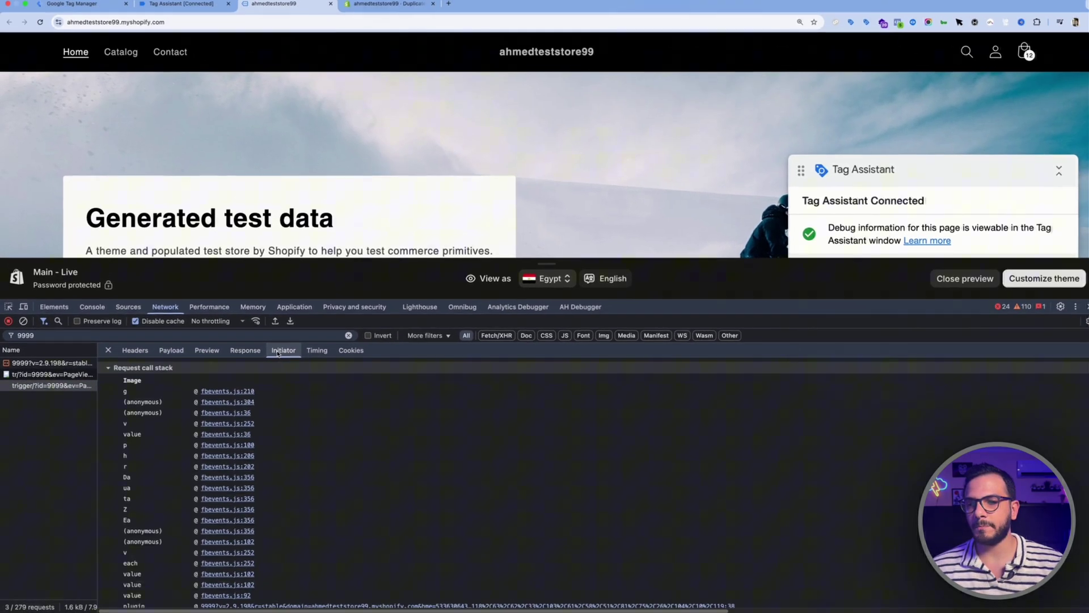
scroll(409, 477, "down", 10)
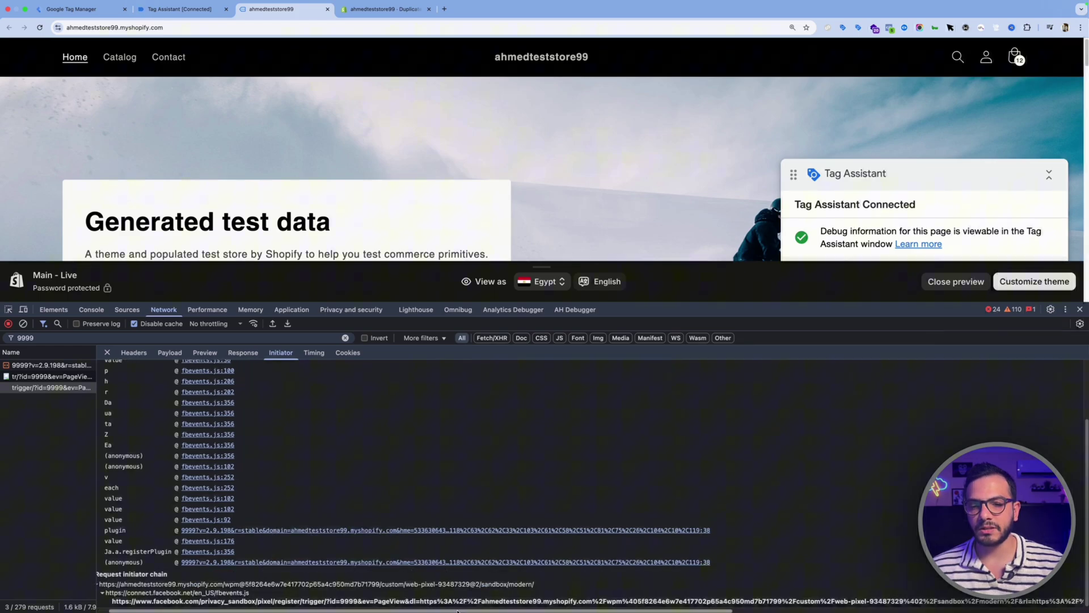
scroll(679, 605, "right", 5)
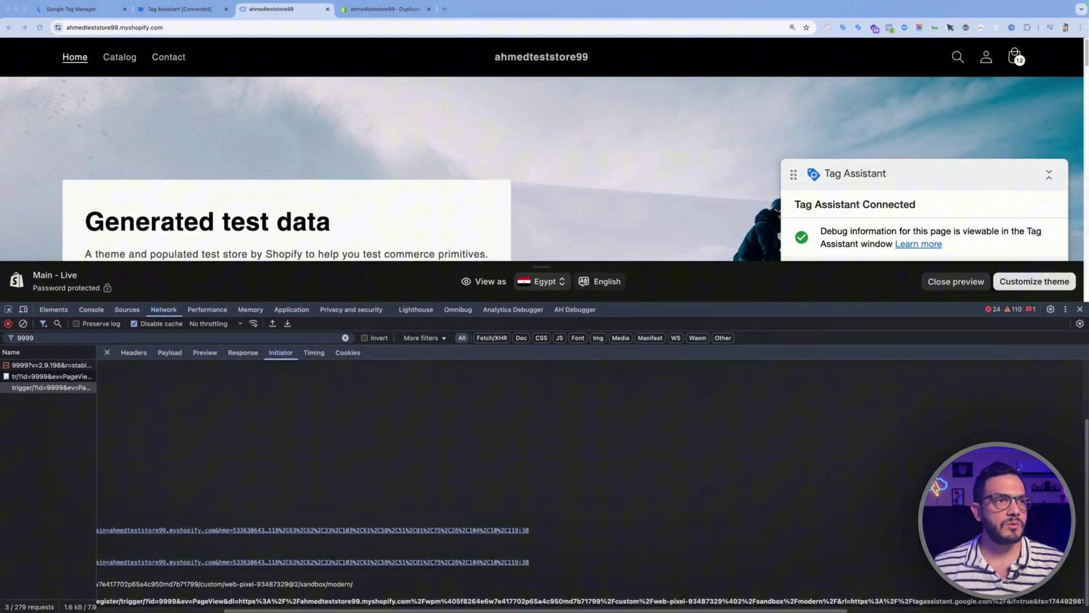
- Inspect the Customer events list and search its elements for pixel ID 93487329
left_click(365, 10)
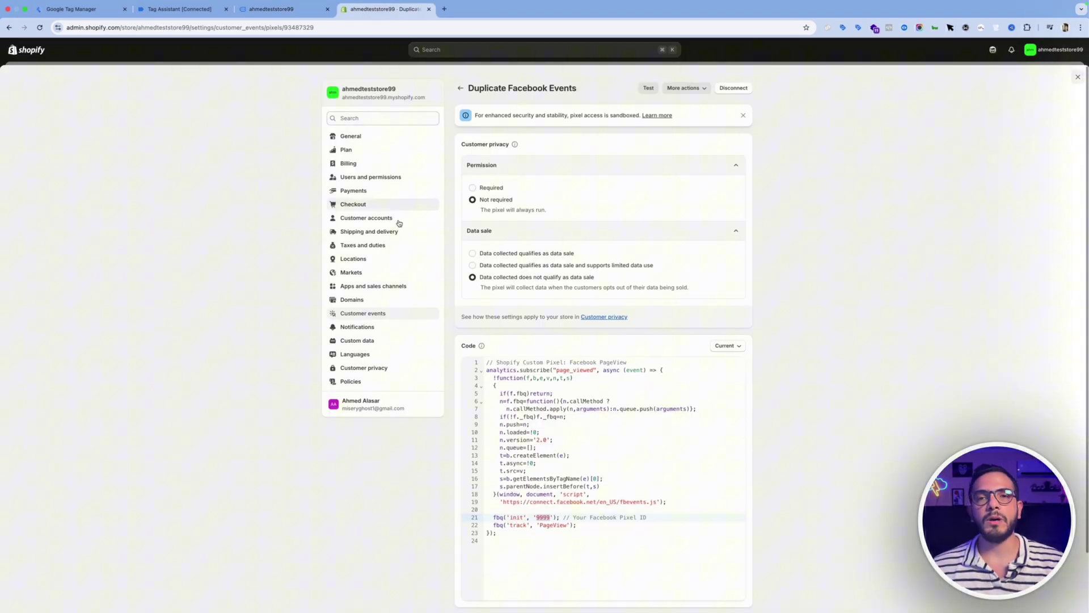
left_click(353, 314)
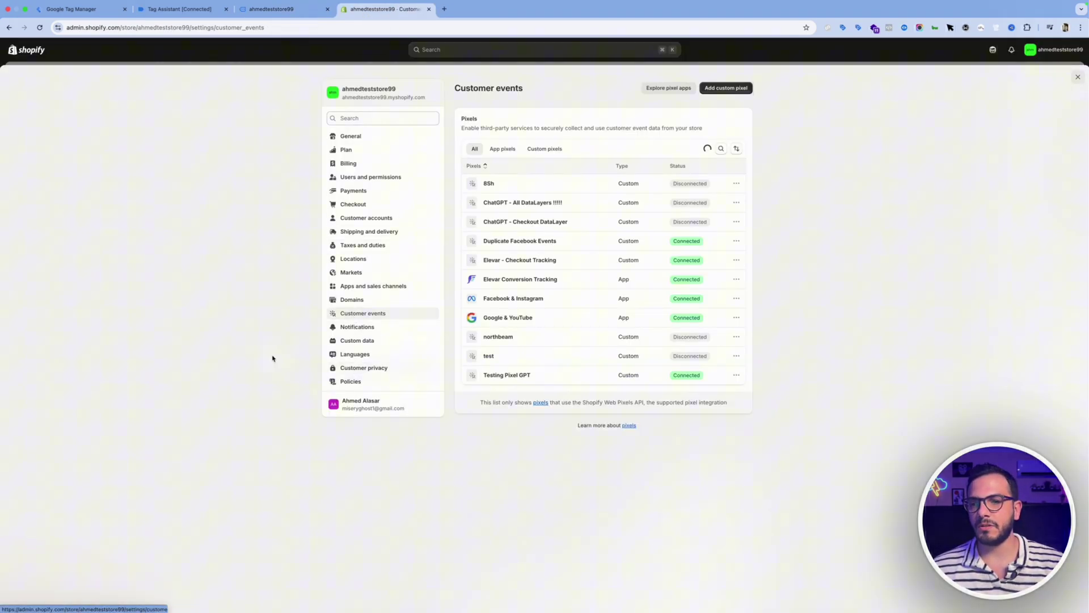
right_click(232, 273)
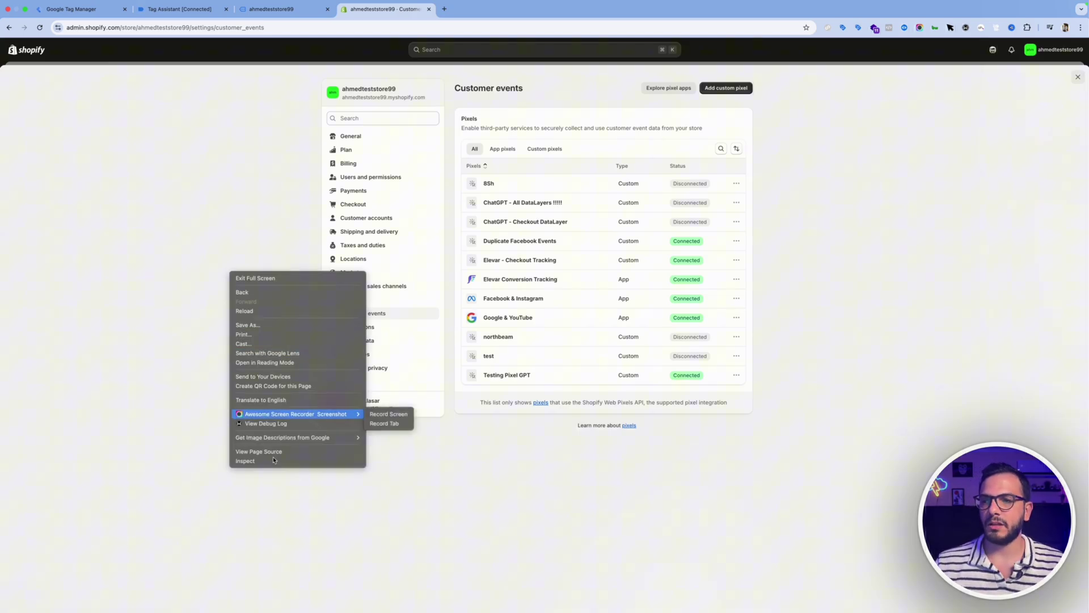
left_click(245, 461)
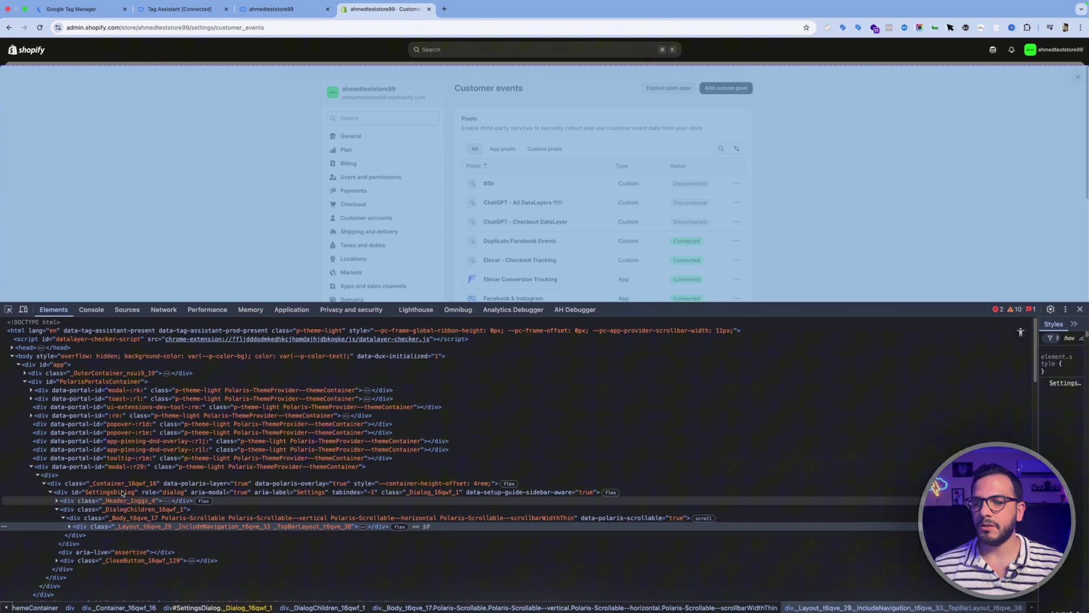
key("super+f")
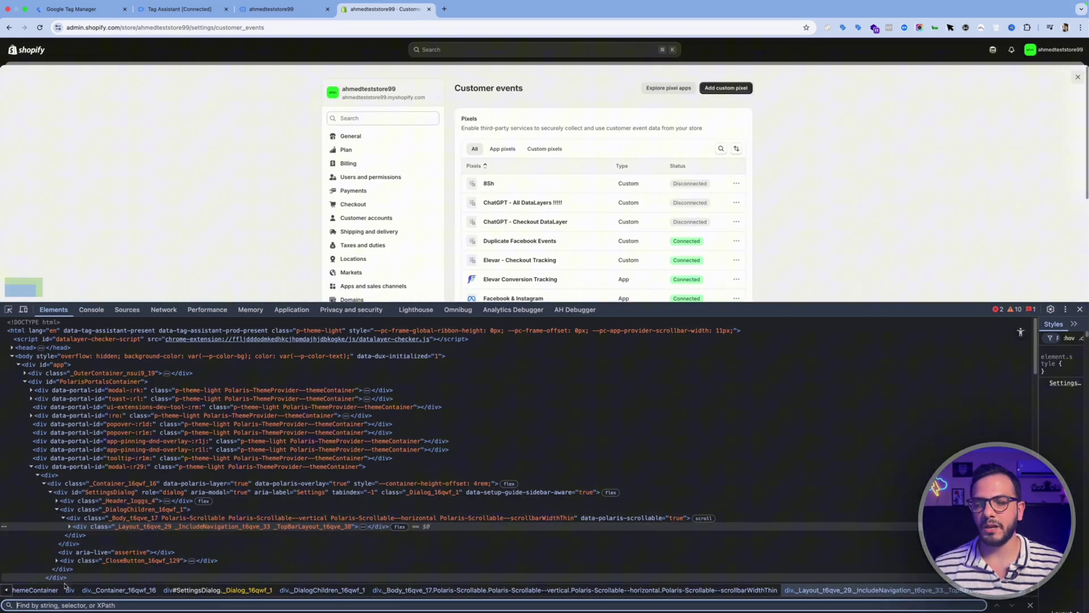
left_click(29, 604)
type("93487329")
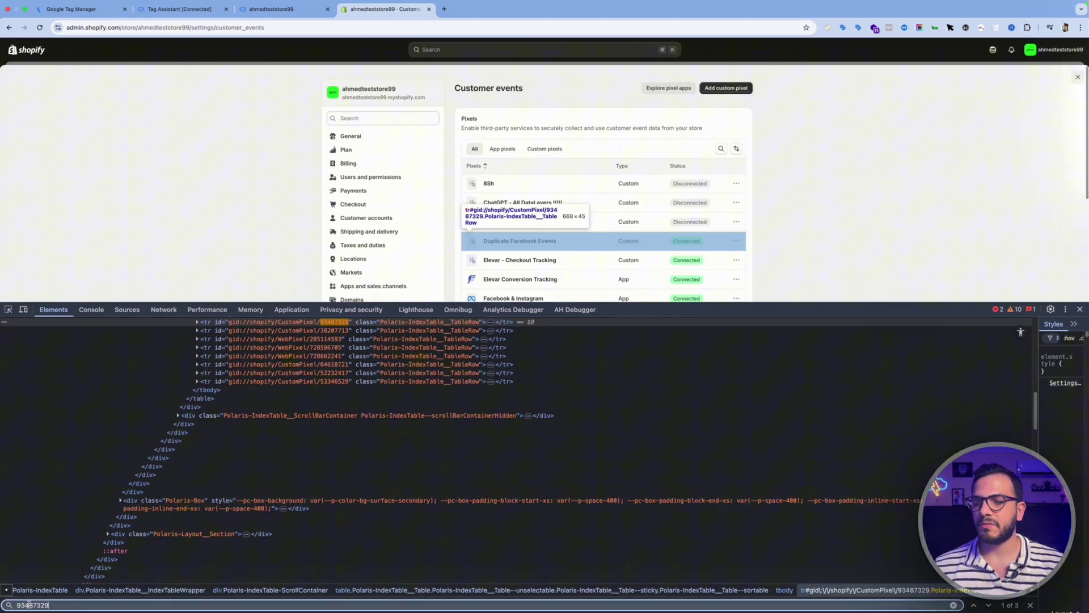